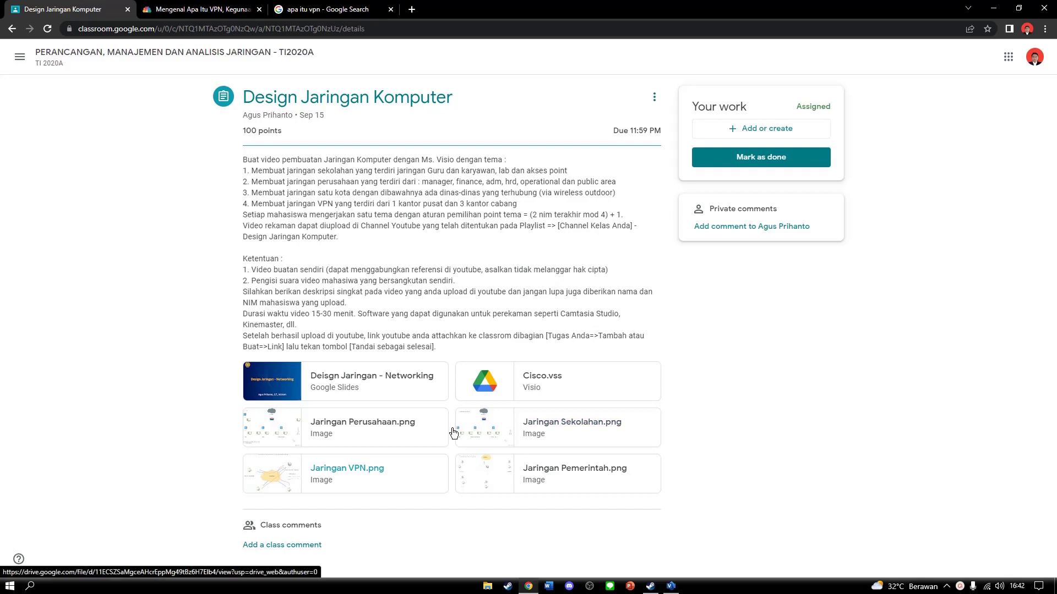
Examine the Jaringan VPN.png attachment for the layout of the head office, three branch offices and internet cloud, and close it
click(363, 479)
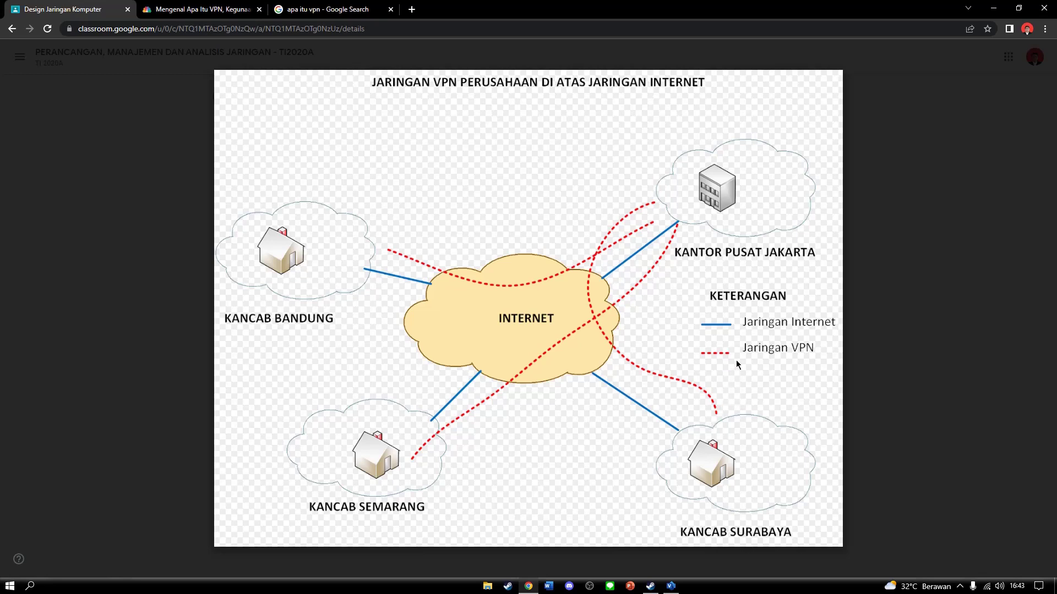
click(919, 279)
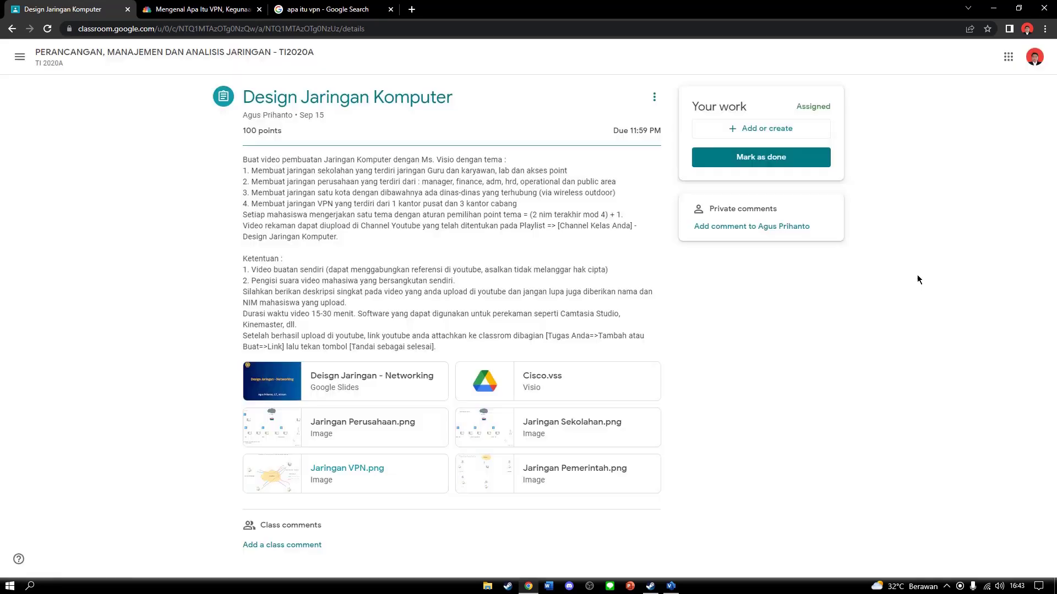
Switch to the CNBC Indonesia article on VPN and read the section defining what a VPN is
click(193, 7)
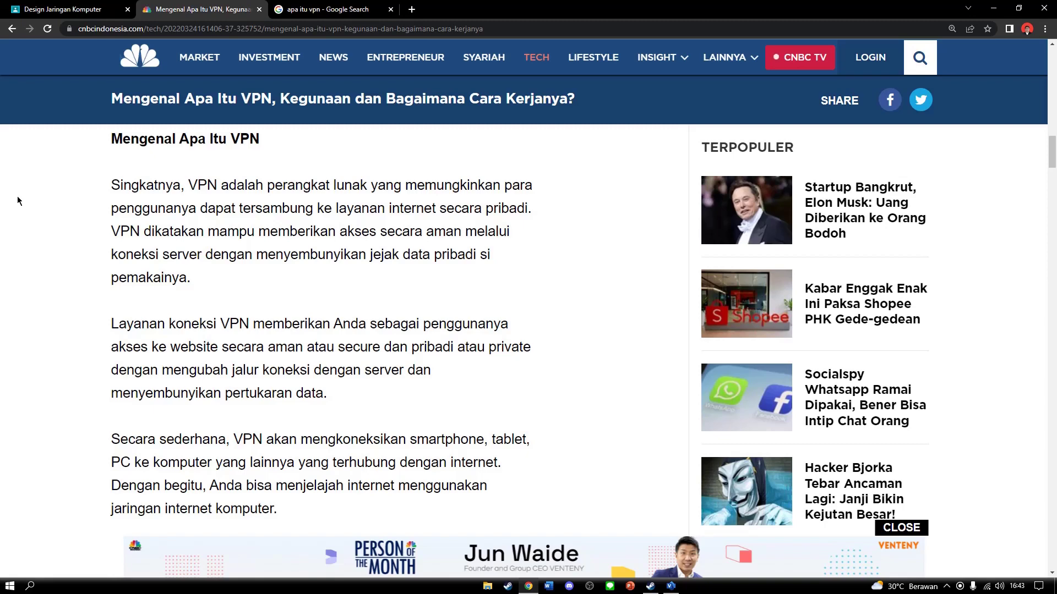
scroll(18, 197, down, 1)
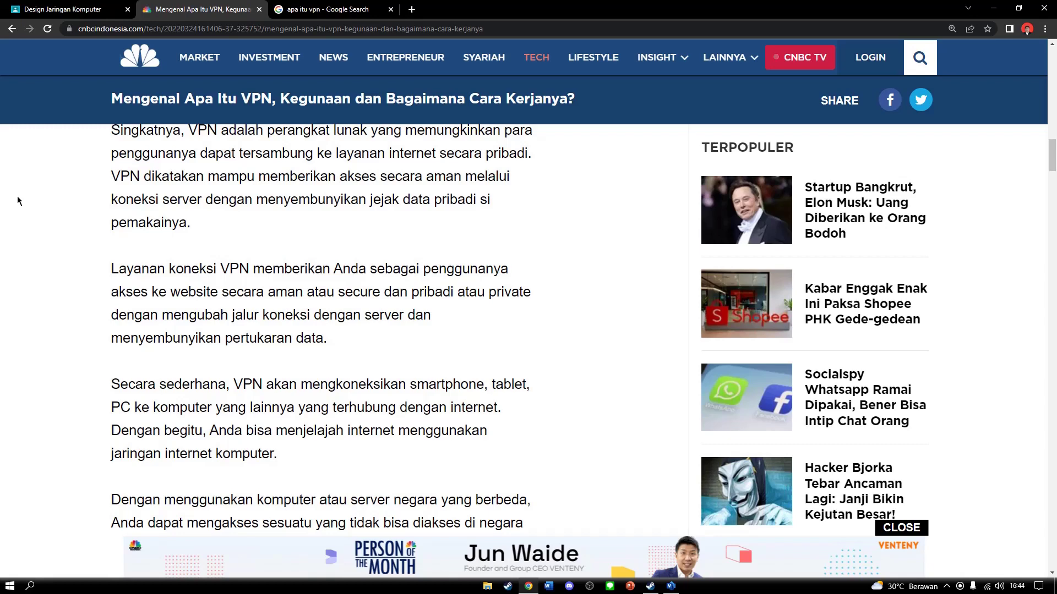
scroll(37, 233, down, 3)
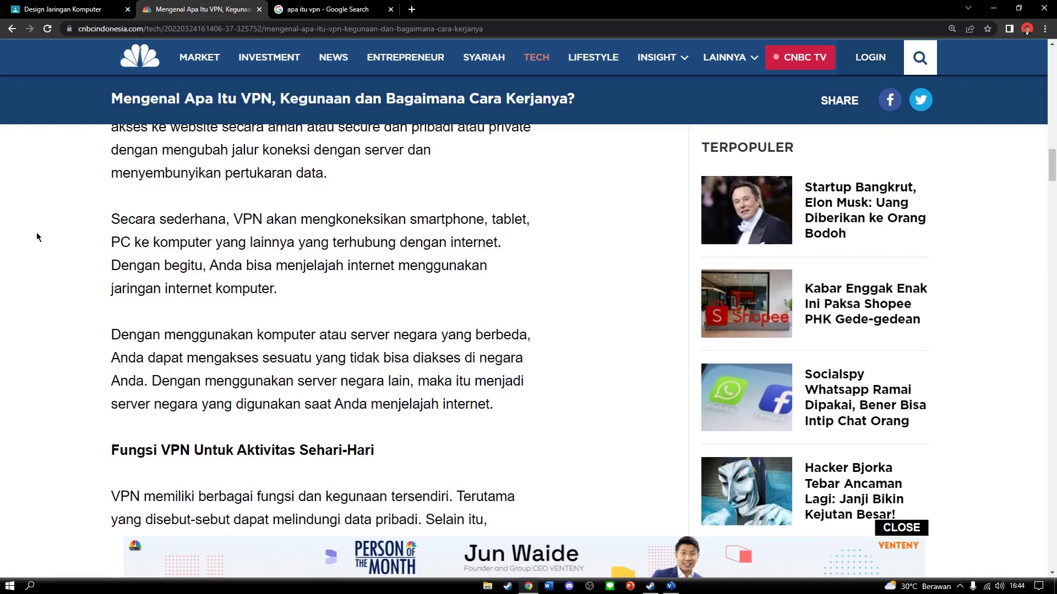
Read the article's section on everyday VPN functions, from hiding browsing activity to increasing download speed
scroll(37, 236, down, 5)
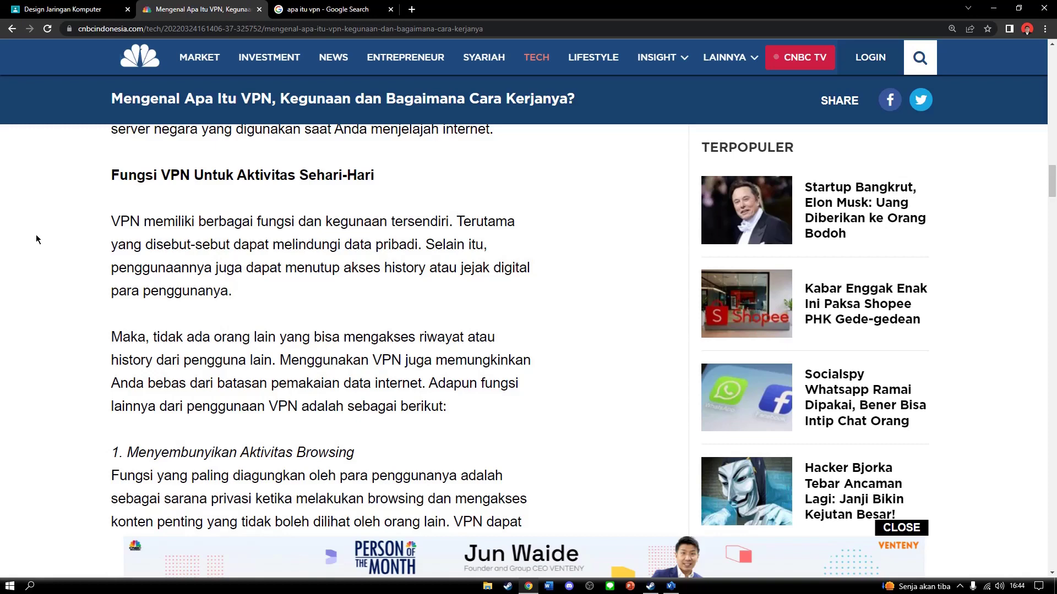
scroll(86, 282, down, 4)
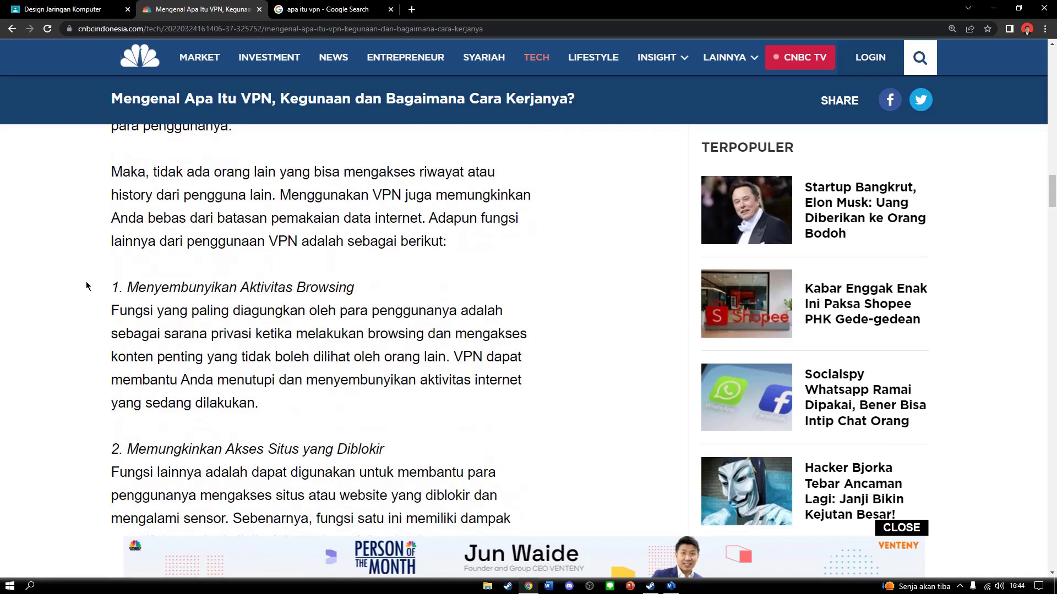
scroll(87, 279, down, 1)
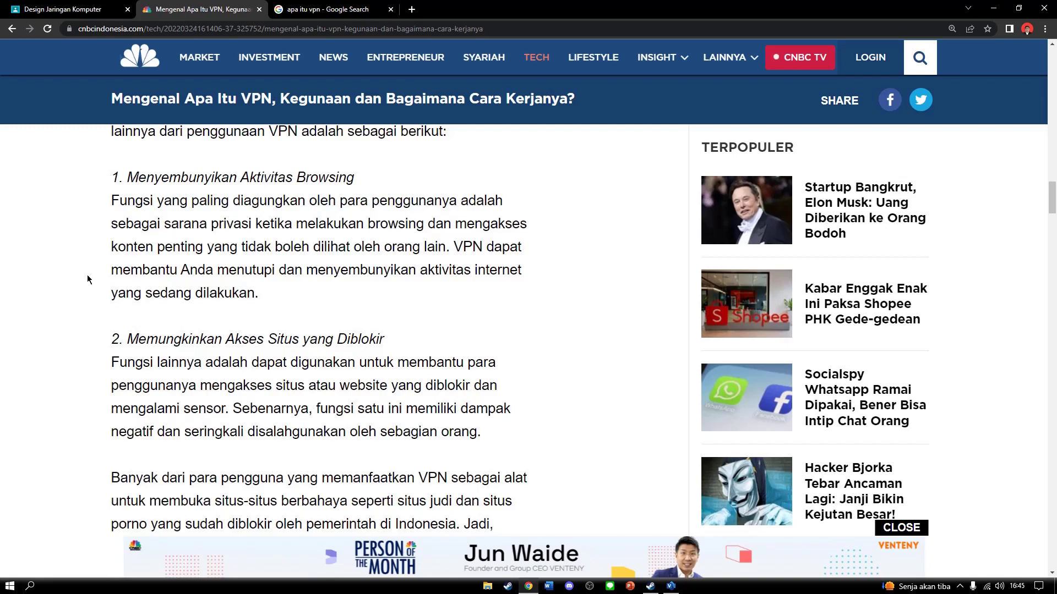
scroll(80, 319, down, 3)
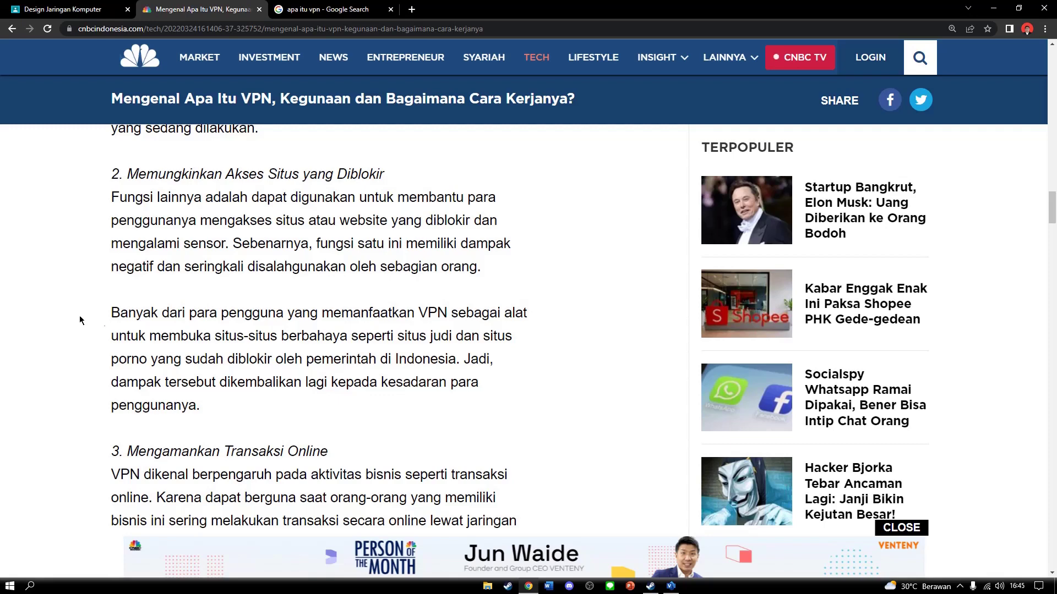
scroll(94, 332, down, 4)
scroll(91, 333, down, 1)
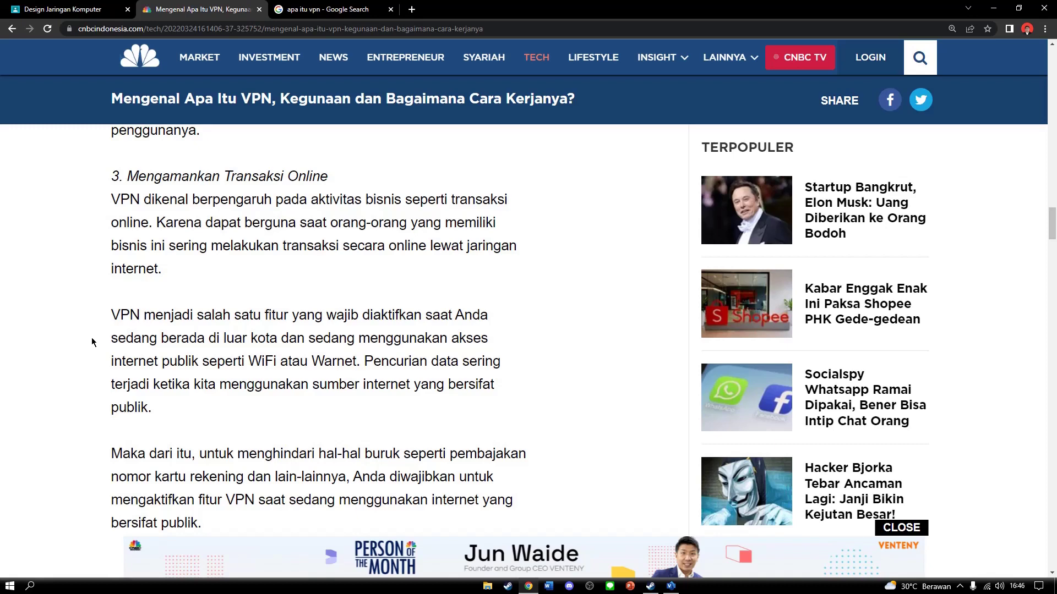
scroll(137, 439, down, 2)
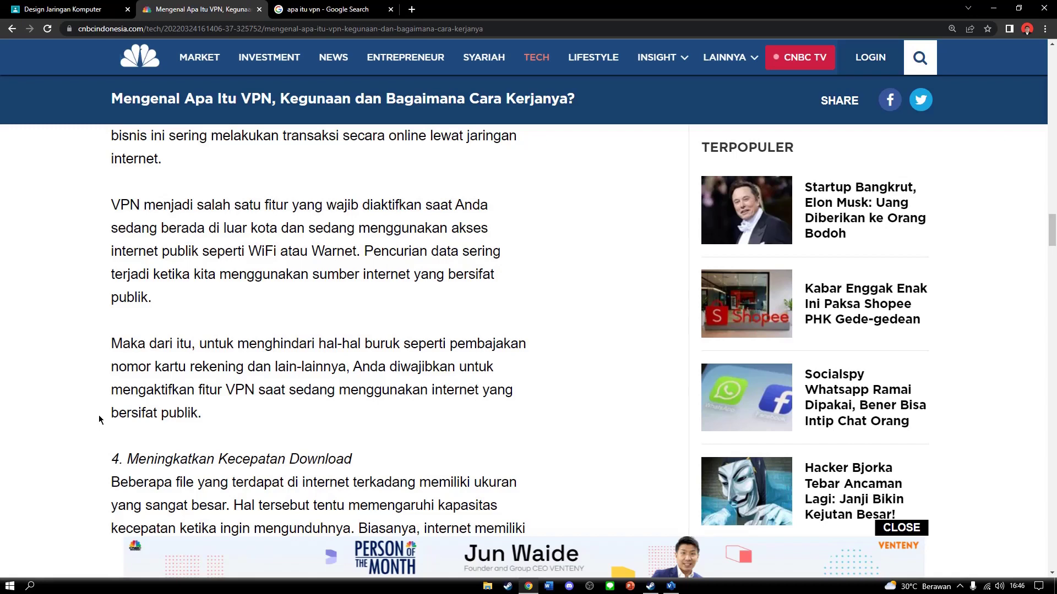
scroll(100, 420, down, 3)
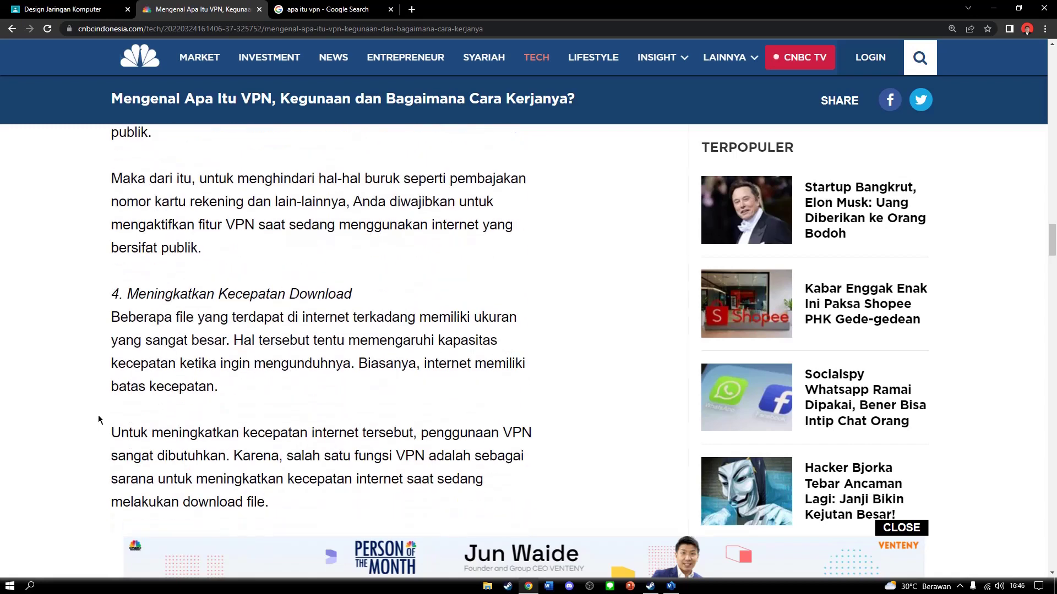
scroll(99, 420, down, 1)
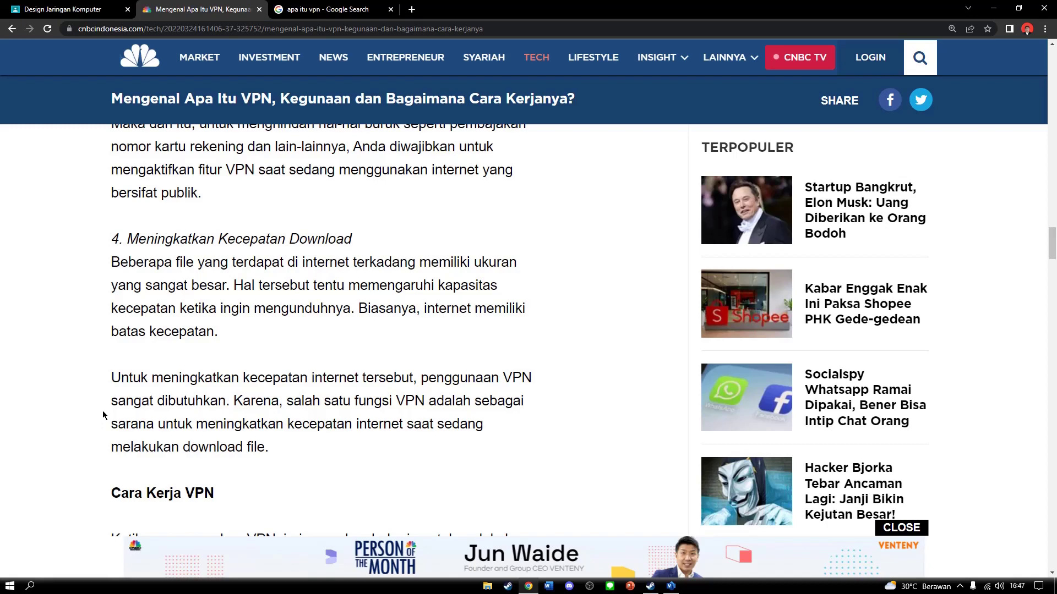
Read the article's "Cara Kerja VPN" section on how a VPN encrypts and forwards connections
scroll(102, 410, down, 3)
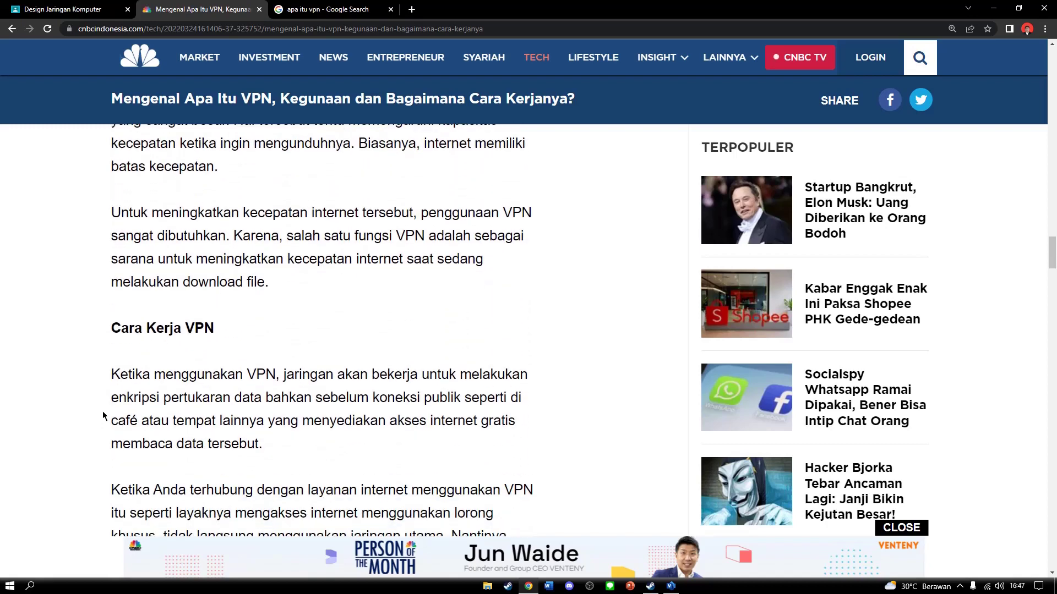
scroll(103, 411, down, 2)
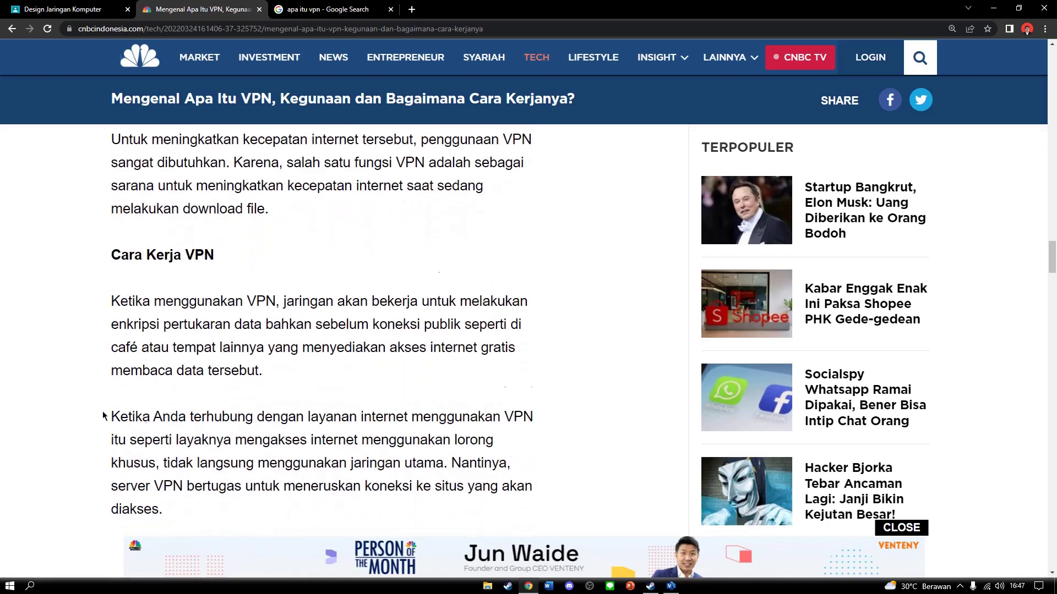
scroll(102, 411, down, 1)
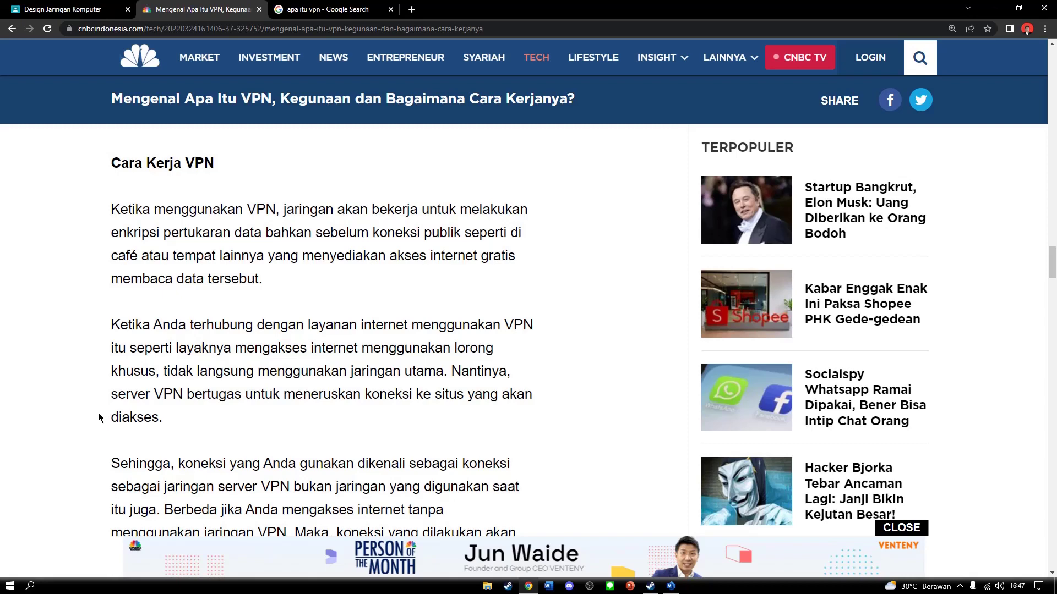
scroll(100, 414, down, 4)
scroll(102, 415, down, 1)
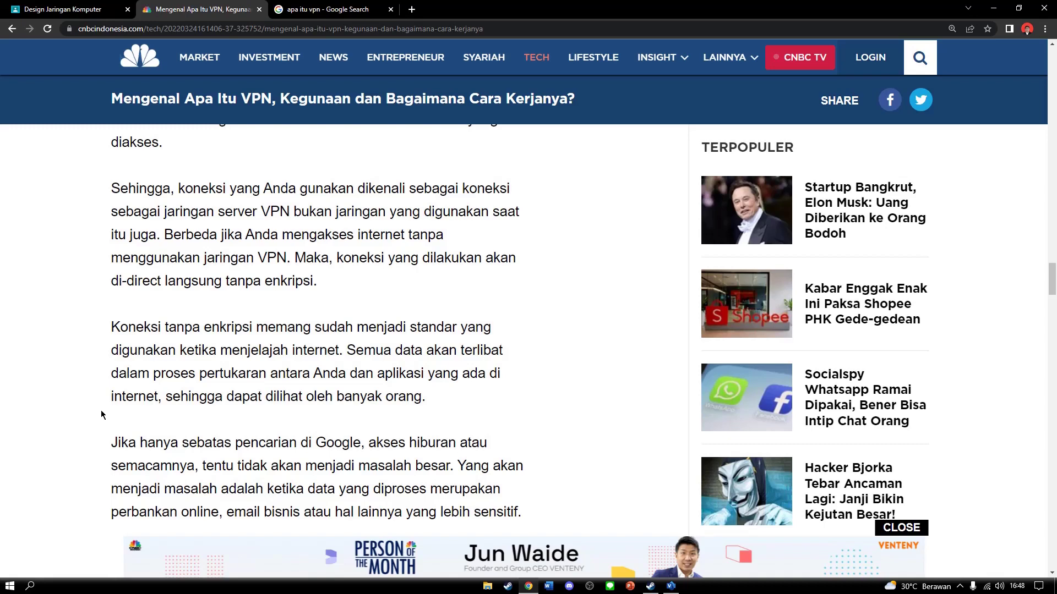
scroll(101, 414, down, 5)
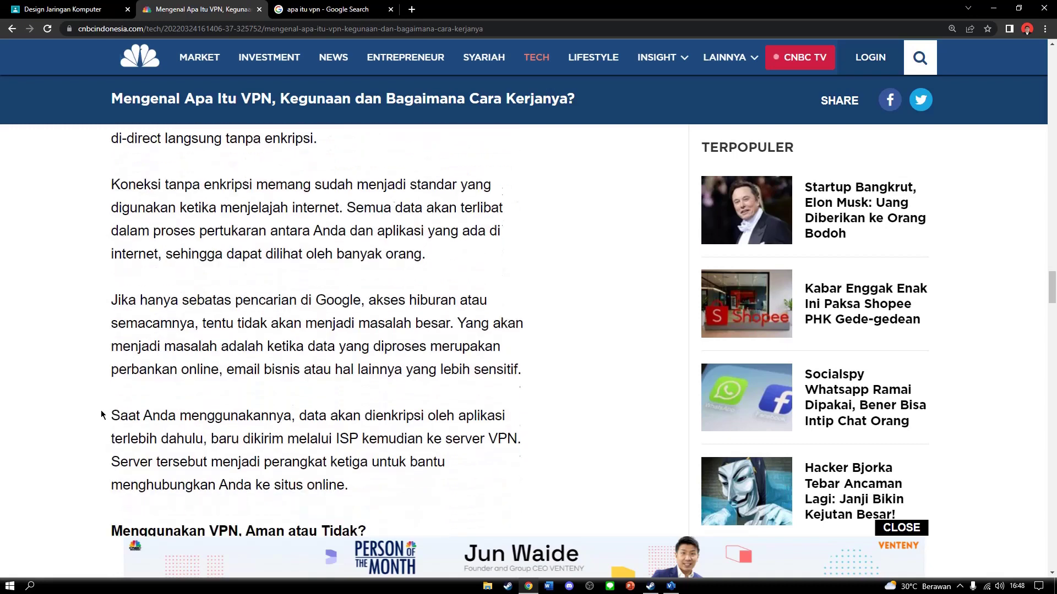
Read the article's sections on whether using a VPN is safe and when a VPN server should be used
scroll(101, 415, down, 4)
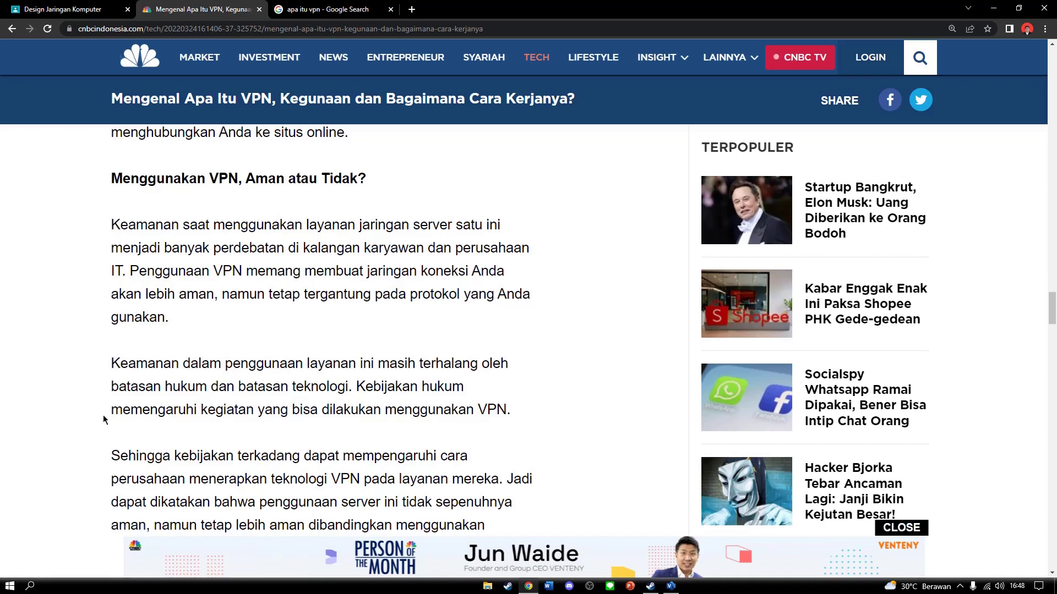
scroll(104, 416, down, 3)
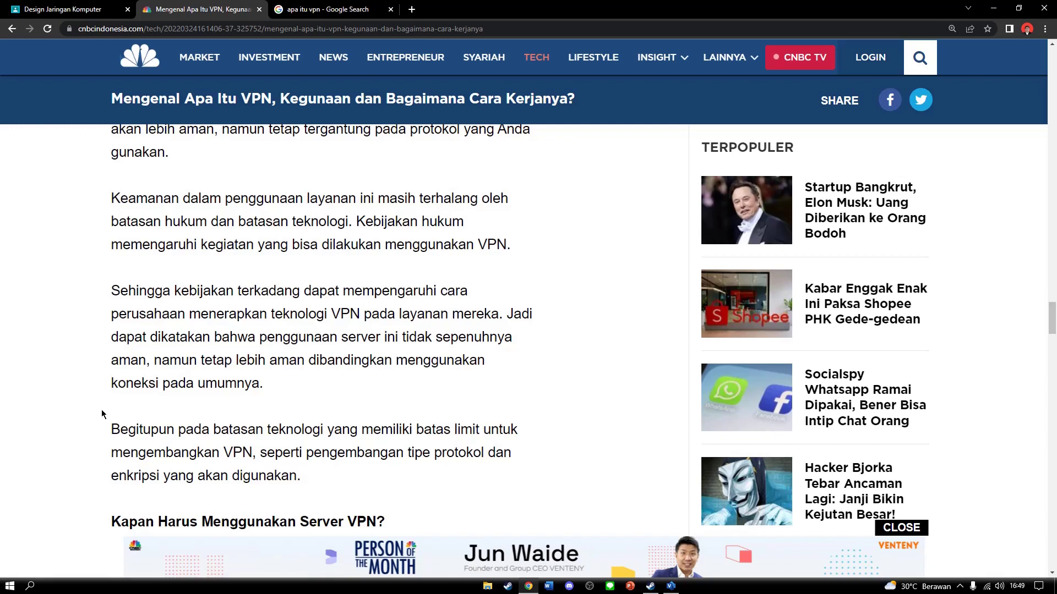
scroll(102, 410, down, 6)
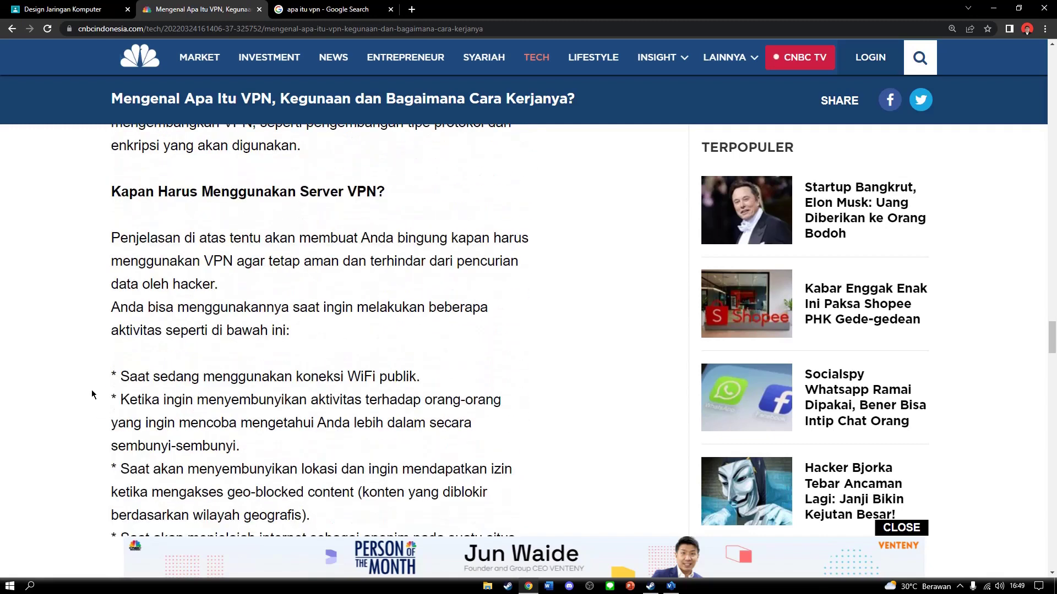
scroll(92, 395, down, 1)
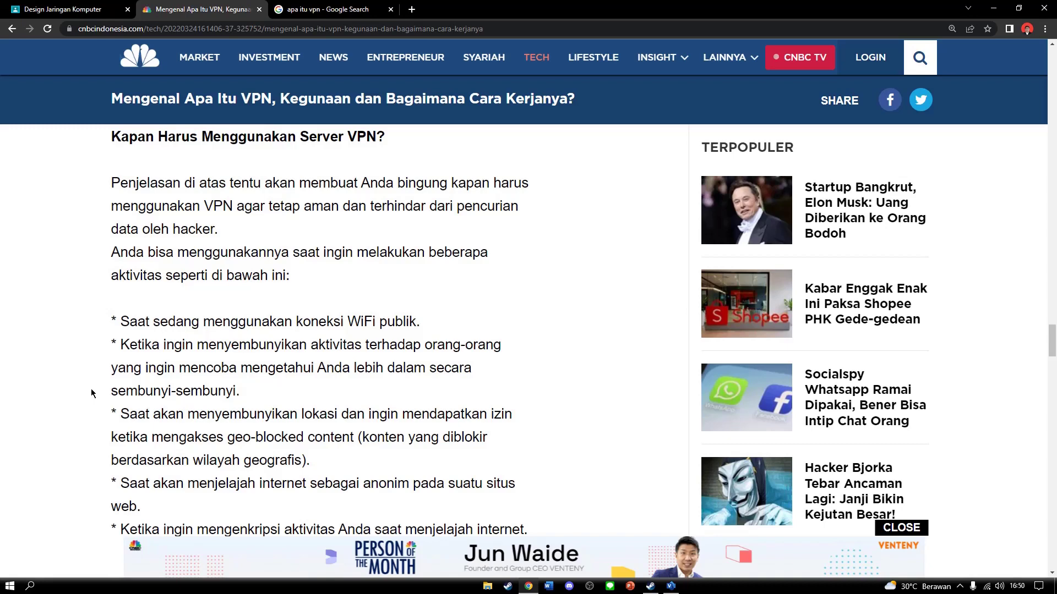
scroll(92, 393, down, 2)
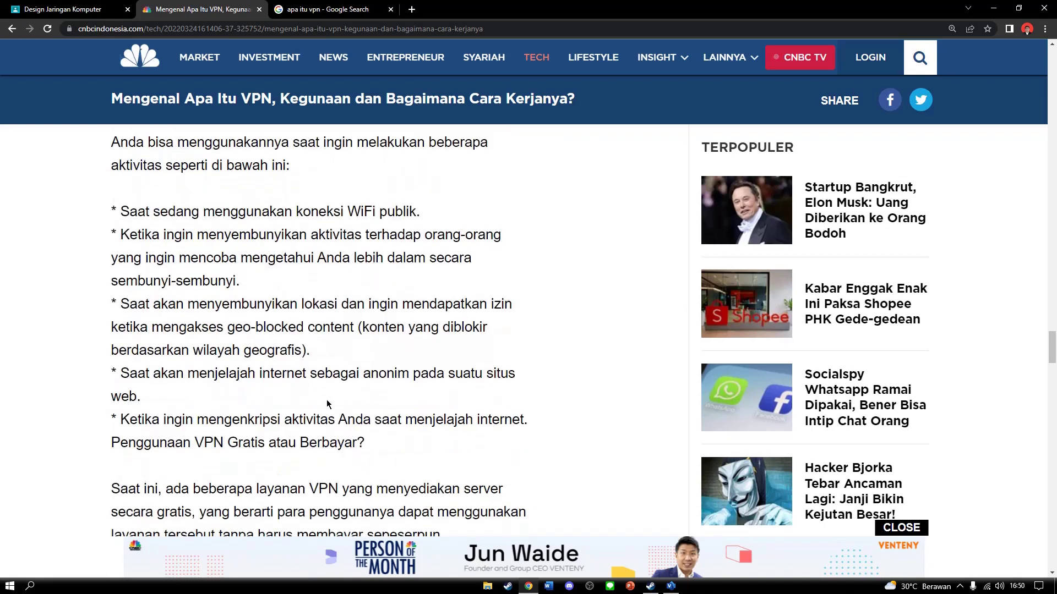
scroll(431, 344, down, 1)
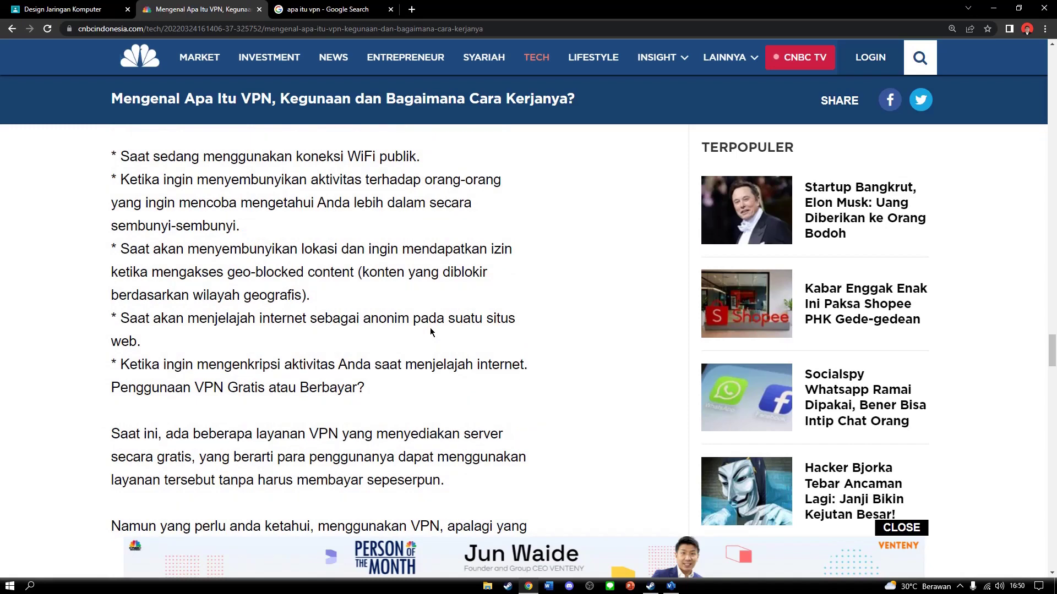
Read the article's section comparing free and paid VPNs through to its conclusion
scroll(416, 329, down, 1)
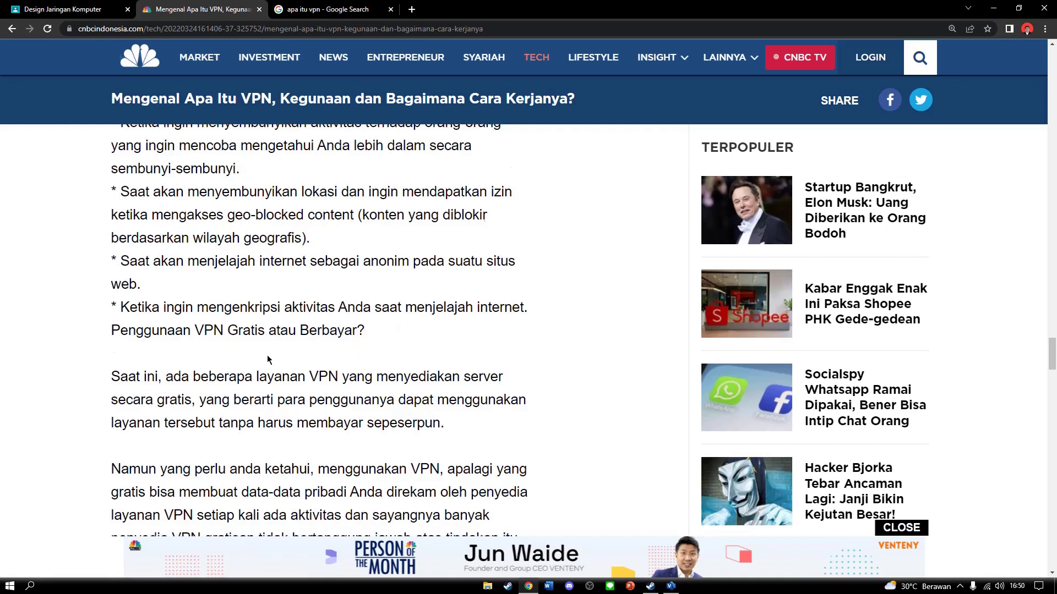
scroll(267, 357, down, 2)
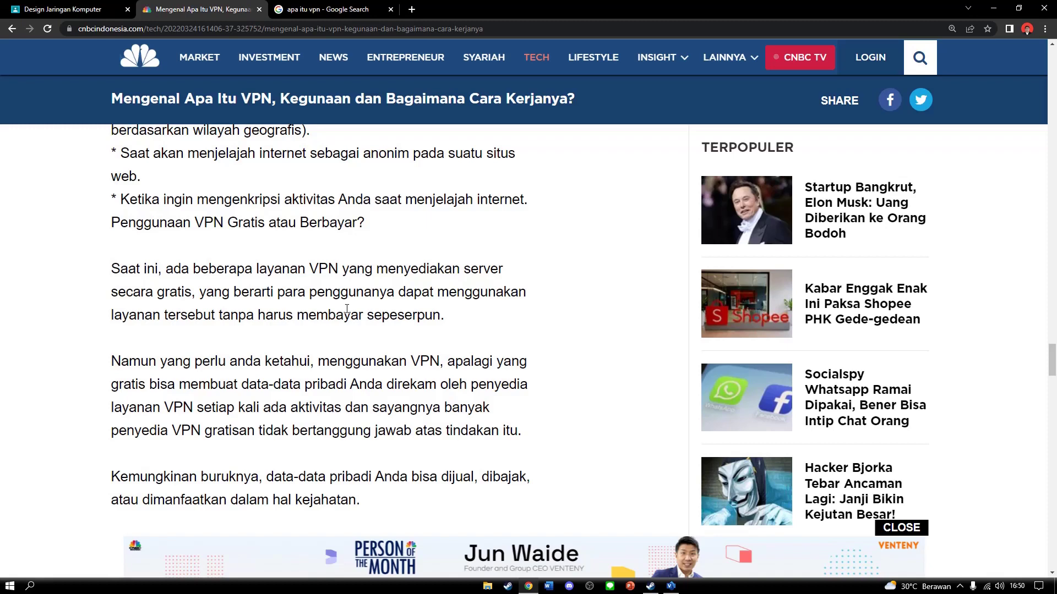
scroll(346, 309, down, 3)
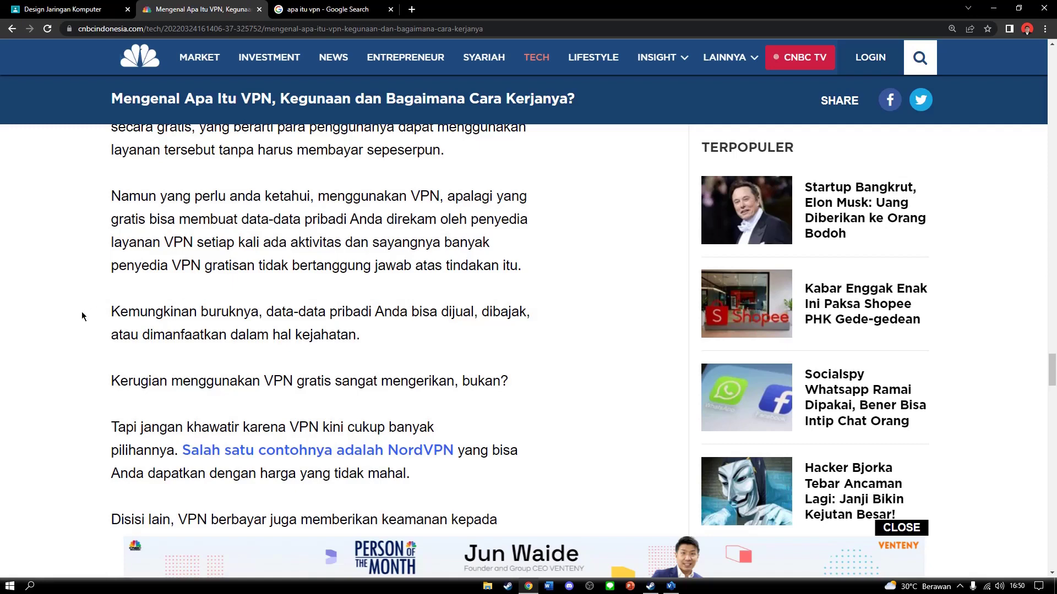
scroll(82, 316, down, 3)
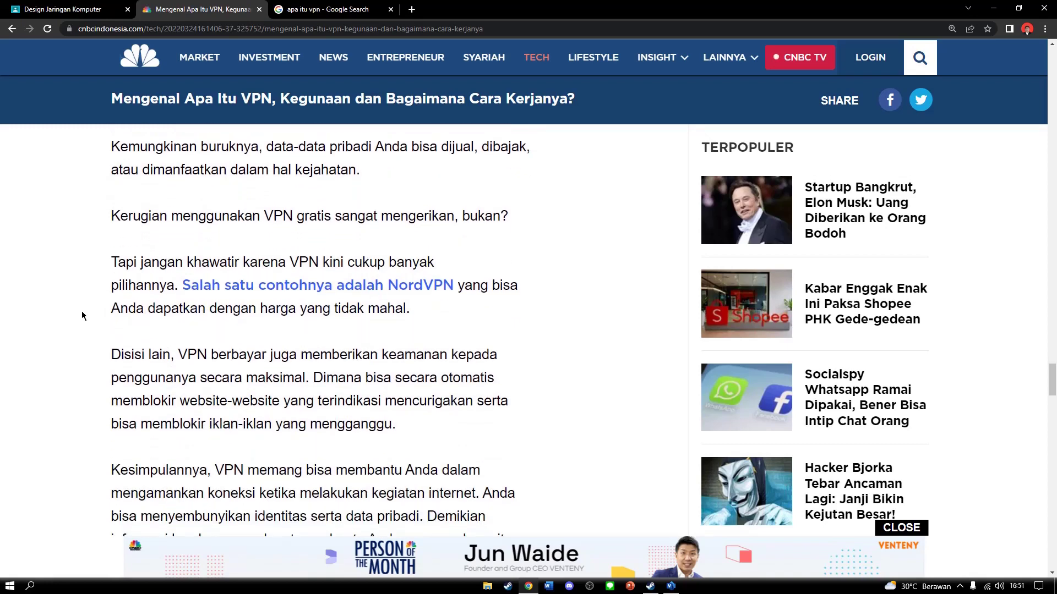
scroll(82, 315, down, 1)
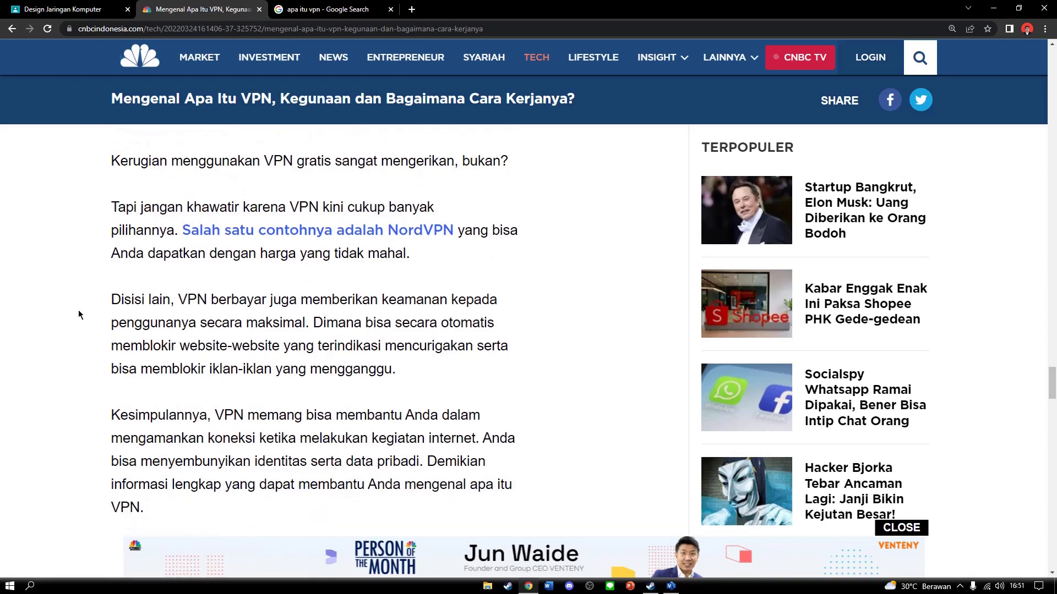
scroll(75, 315, down, 2)
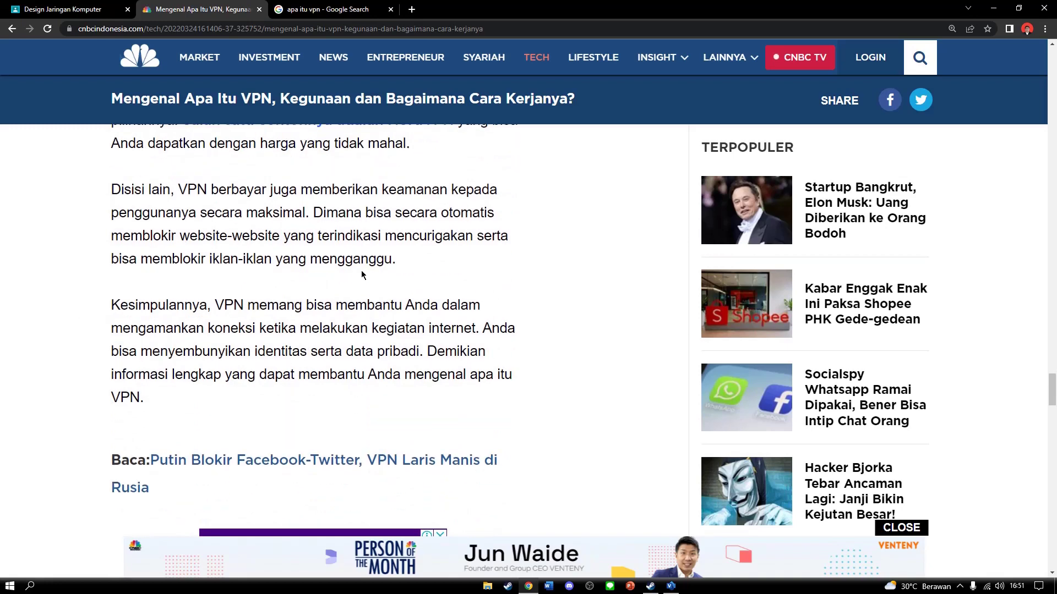
scroll(336, 274, down, 1)
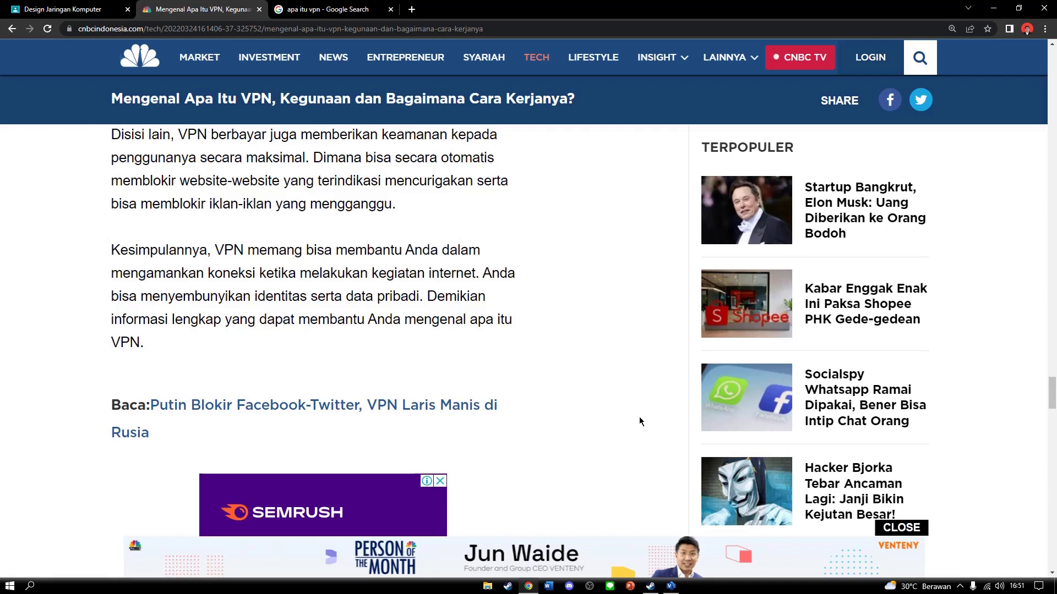
Switch to Visio and place a Cisco Master.355 building at the page's upper centre, with three Master.359 buildings at left, right and lower centre
click(671, 587)
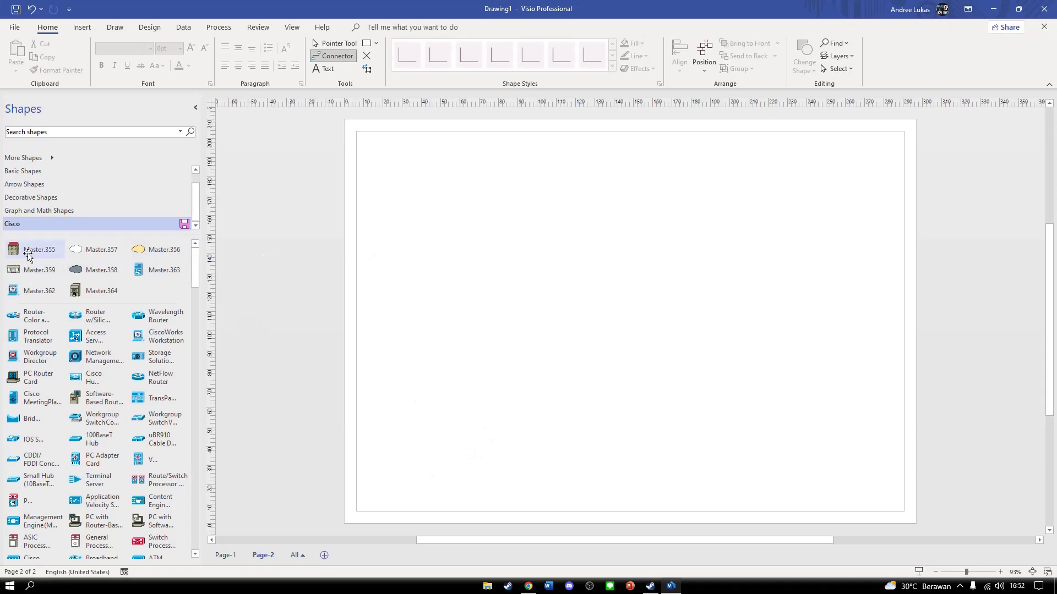
drag(26, 250, 629, 183)
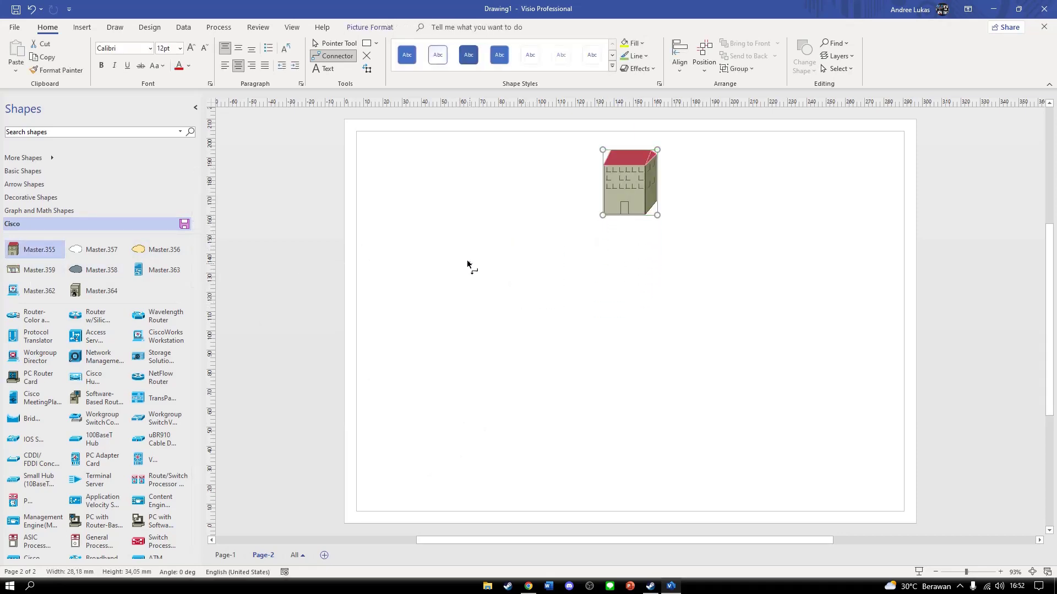
click(634, 190)
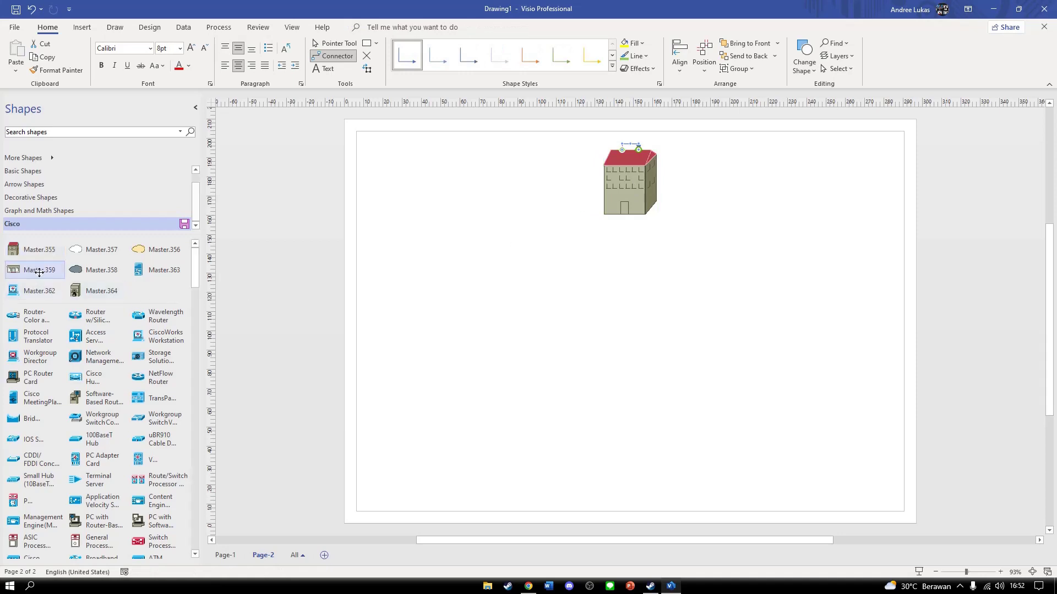
drag(38, 270, 796, 275)
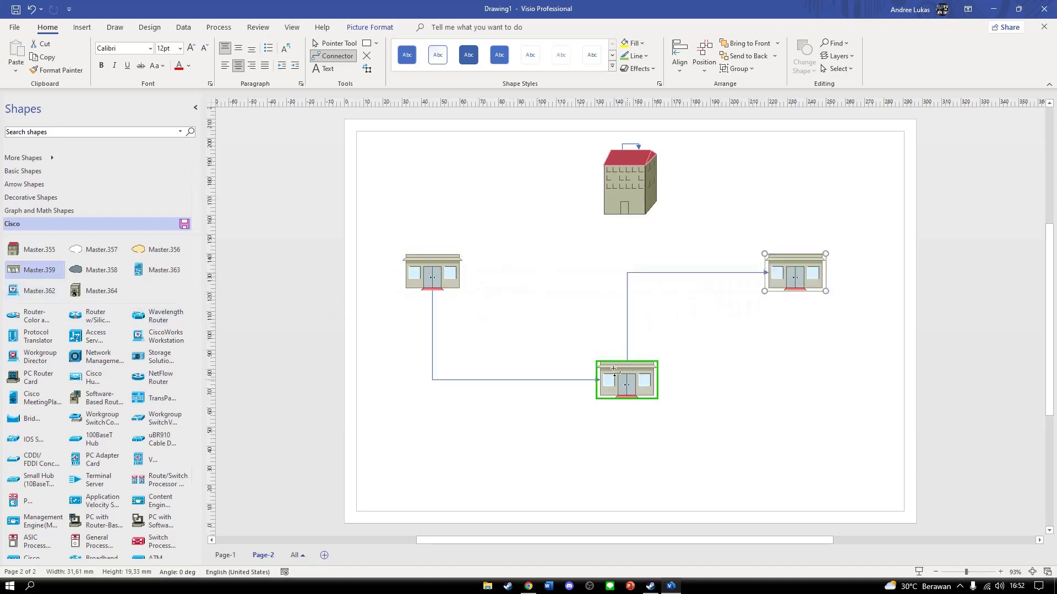
Delete the three stray connectors: the two attached to the lower branch building and the small loop above the head office
right_click(504, 382)
click(510, 382)
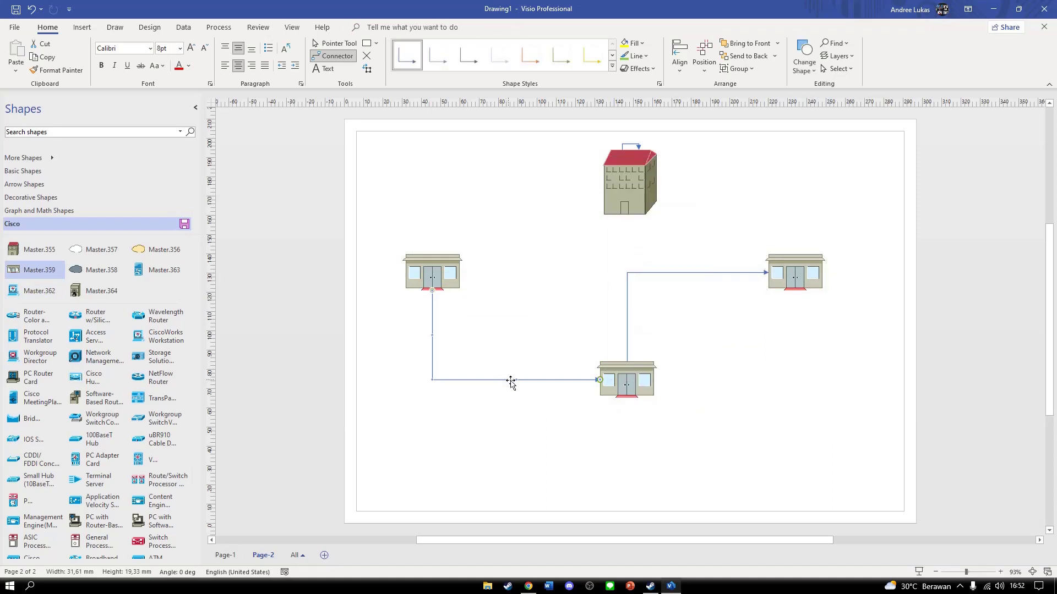
key(Delete)
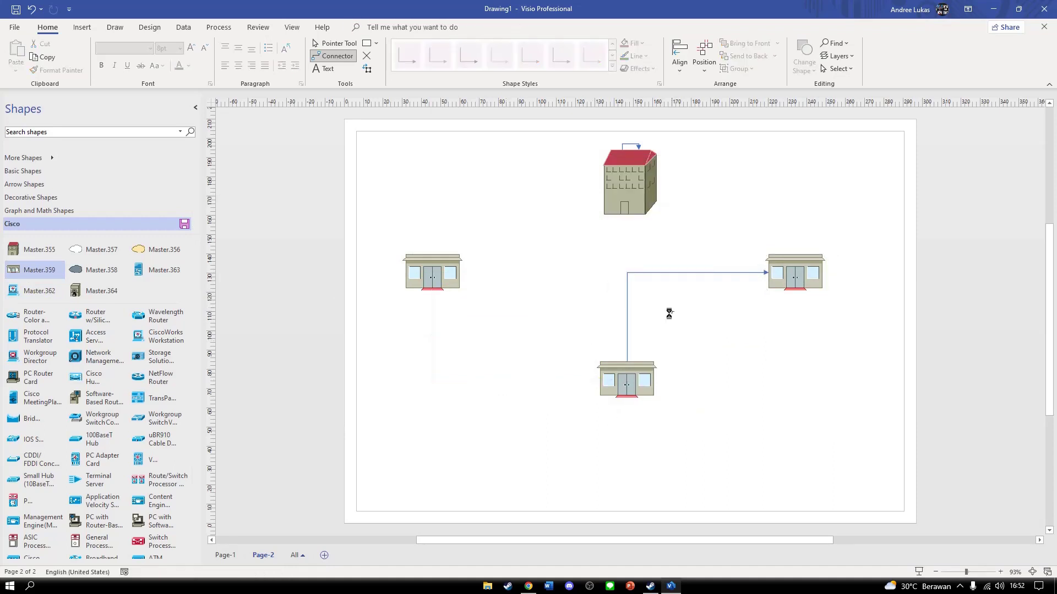
click(707, 273)
key(Delete)
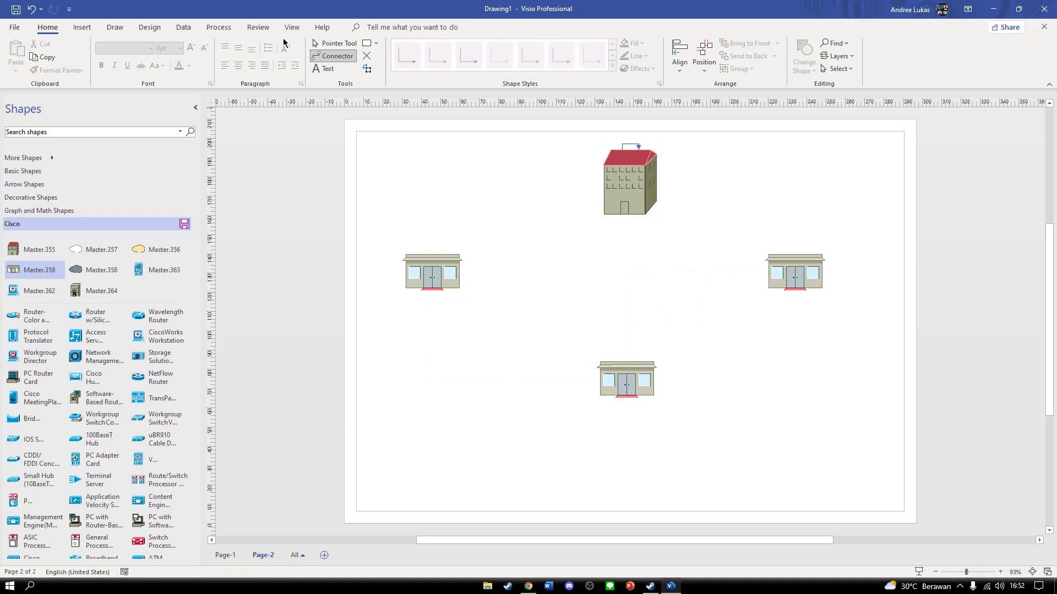
click(331, 43)
click(630, 145)
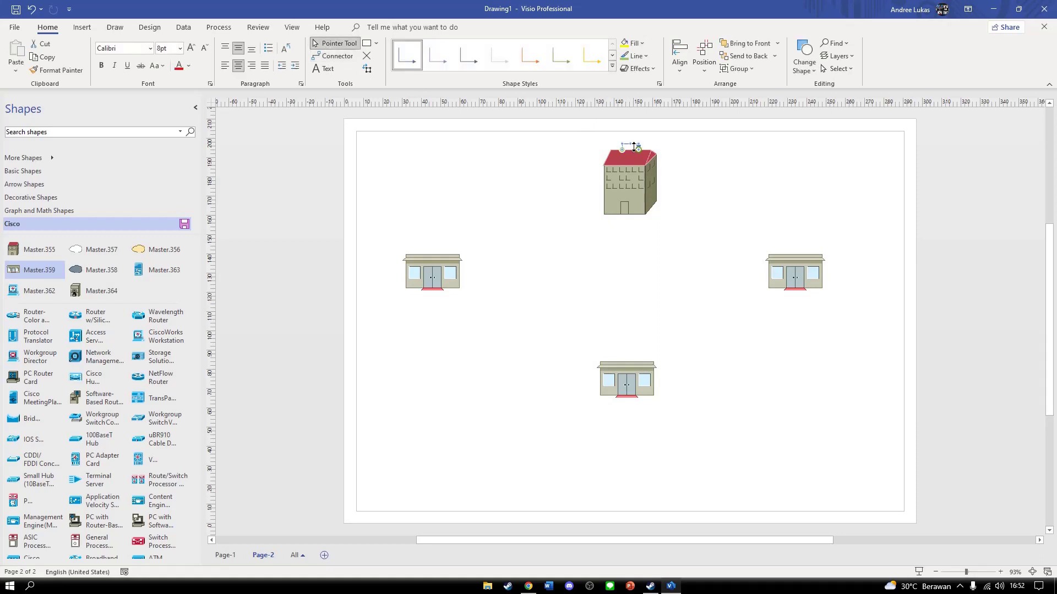
click(594, 212)
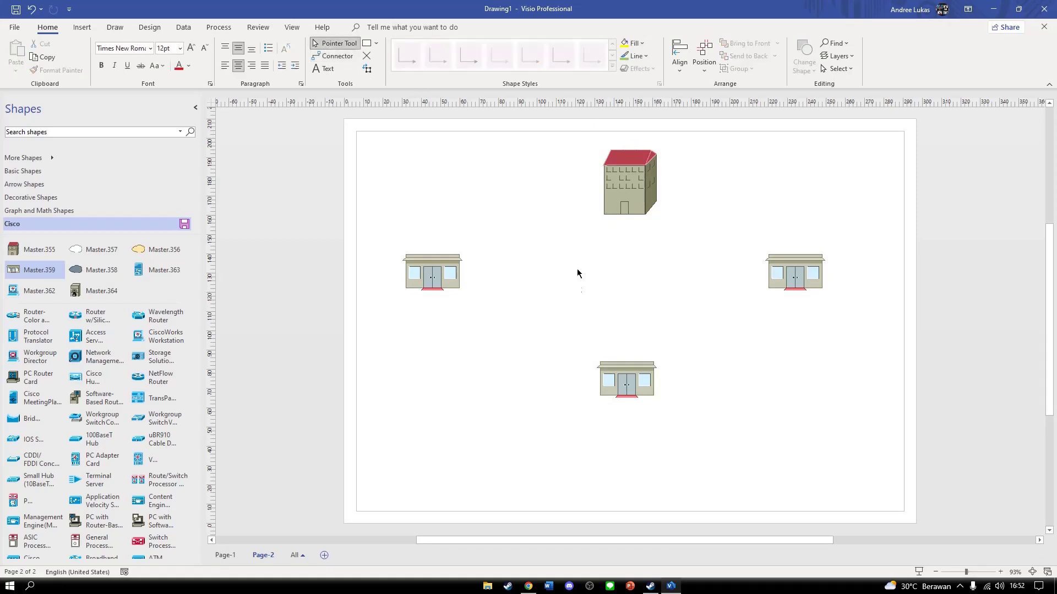
Reposition the buildings, moving the head office slightly up and left, and the three branch offices lower on the page
drag(616, 192, 598, 185)
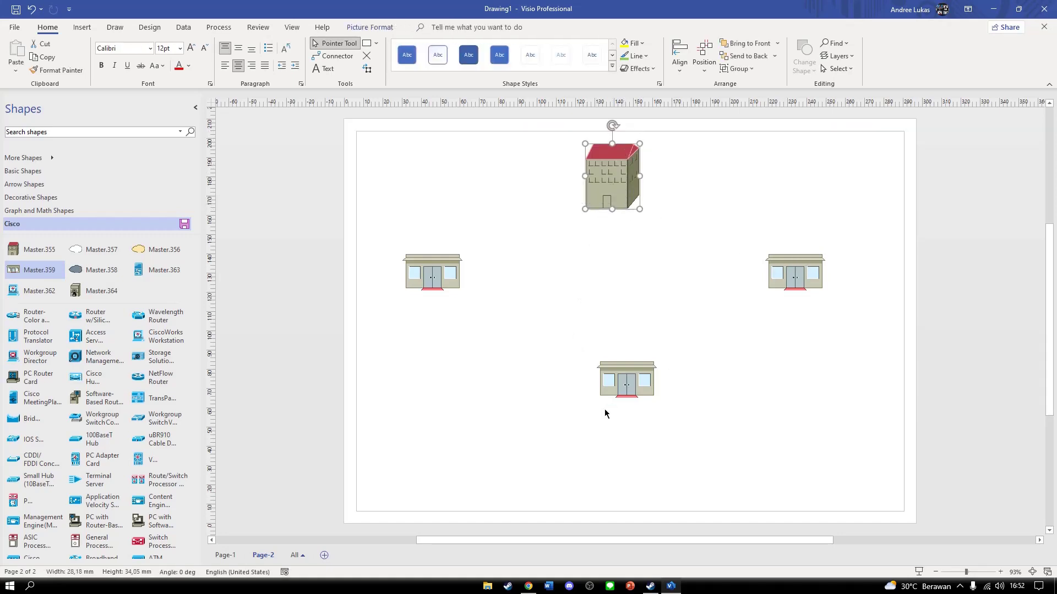
drag(619, 388, 618, 413)
drag(793, 282, 797, 301)
drag(438, 281, 456, 318)
drag(790, 297, 786, 318)
drag(624, 404, 621, 410)
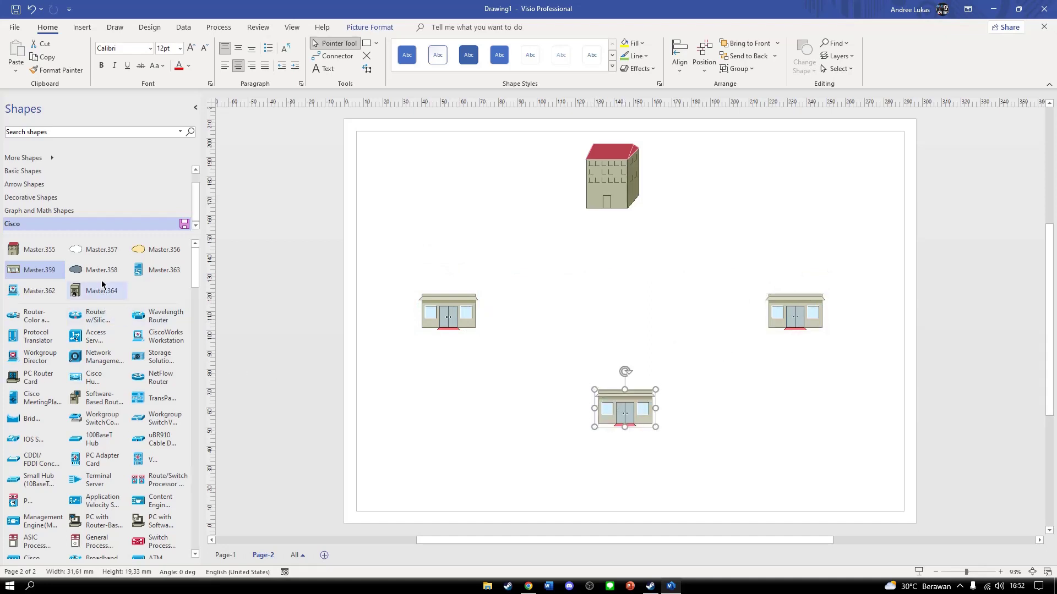
Add a Master.357 cloud, enlarge it to about 73 × 44 mm, and move it just below the head office building
click(92, 253)
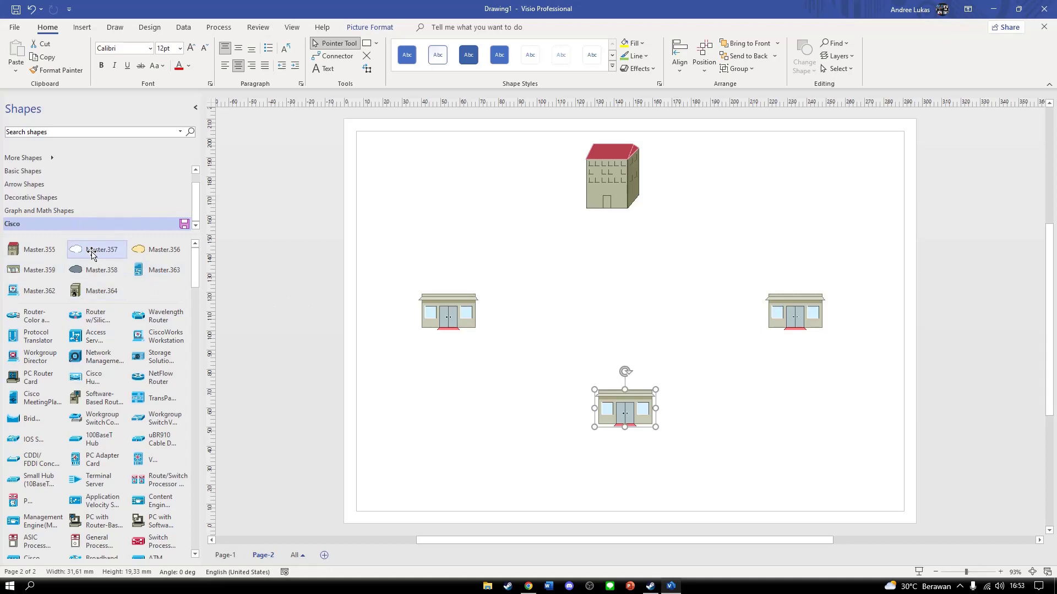
drag(101, 256, 615, 196)
drag(662, 225, 668, 228)
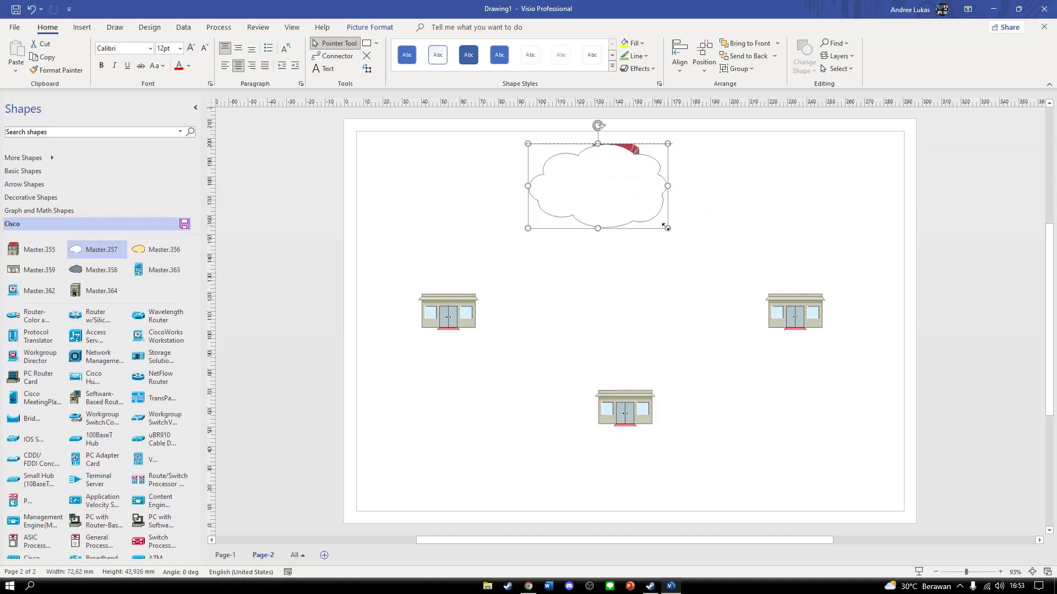
right_click(630, 198)
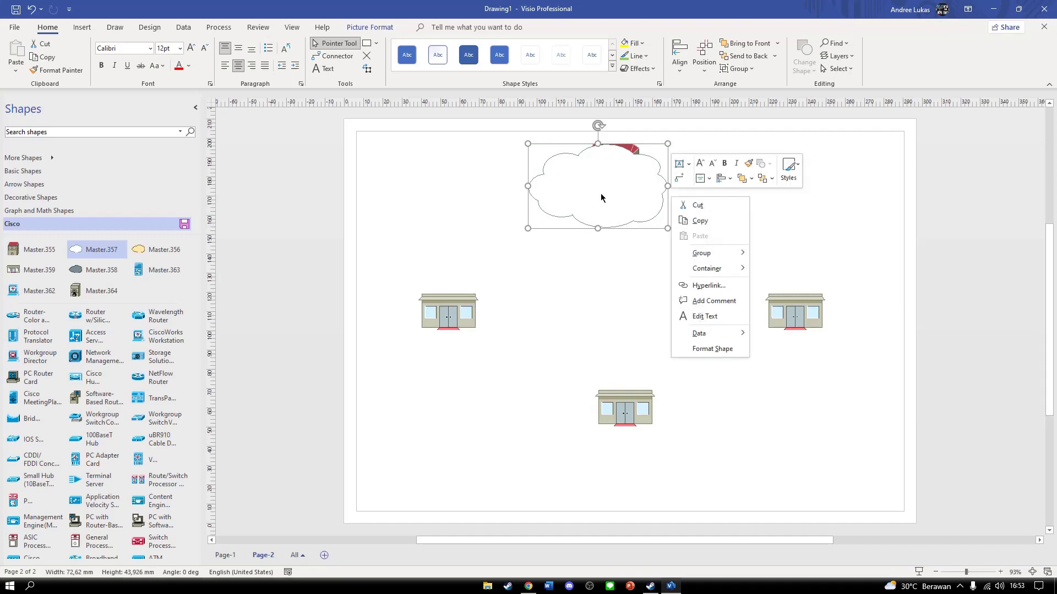
click(545, 243)
drag(625, 196, 658, 270)
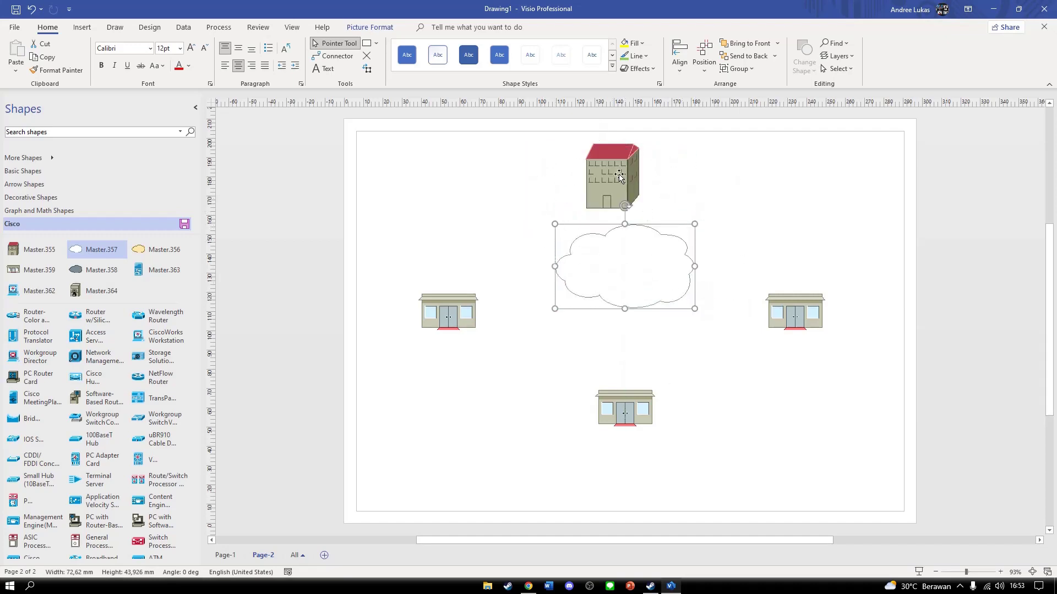
Shrink the head office building, move the white cloud over it, and send the cloud to the back
click(619, 176)
drag(636, 148, 638, 188)
drag(626, 283, 611, 204)
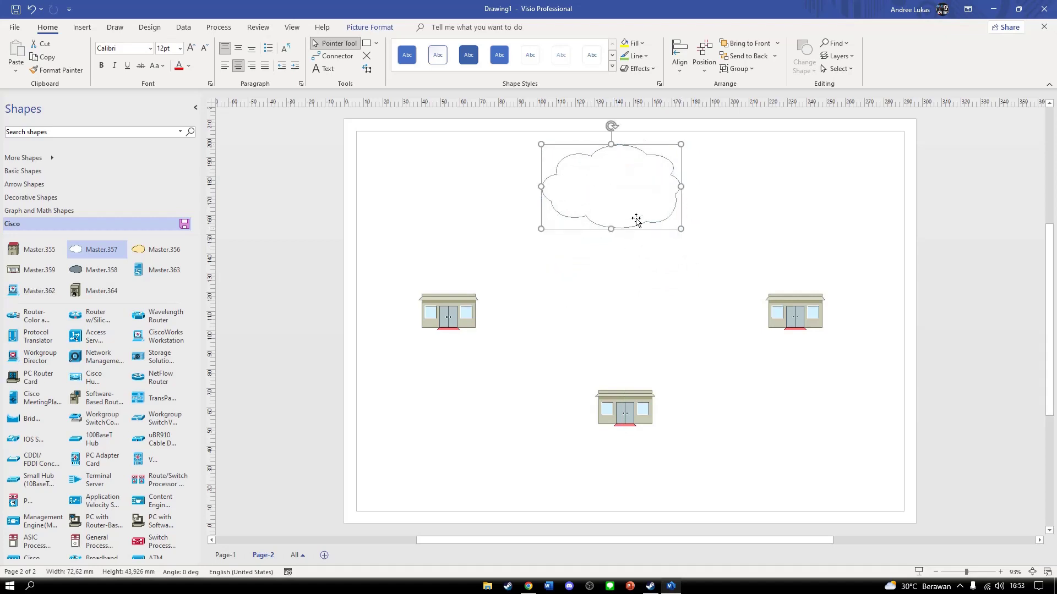
click(672, 231)
right_click(621, 207)
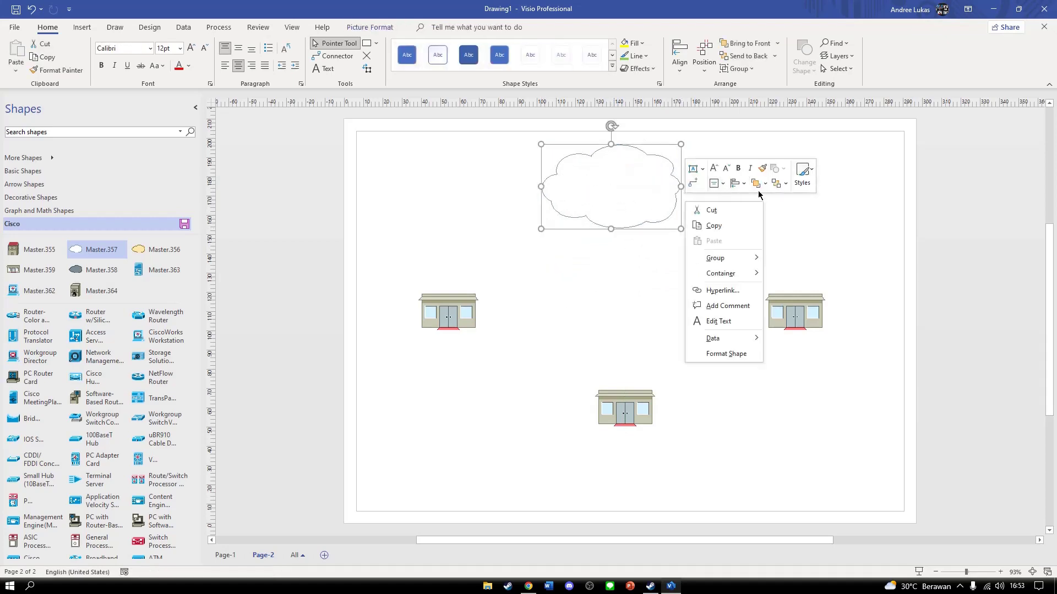
click(776, 183)
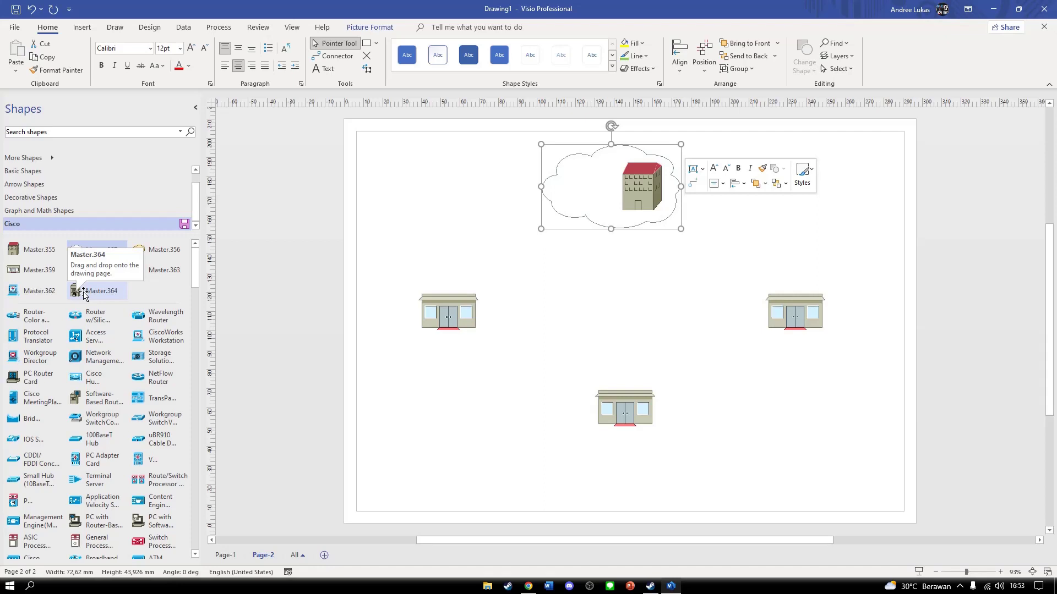
Add a Master.364 building, sized to about 11 × 14 mm, immediately left of the head office inside the cloud
drag(84, 295, 601, 201)
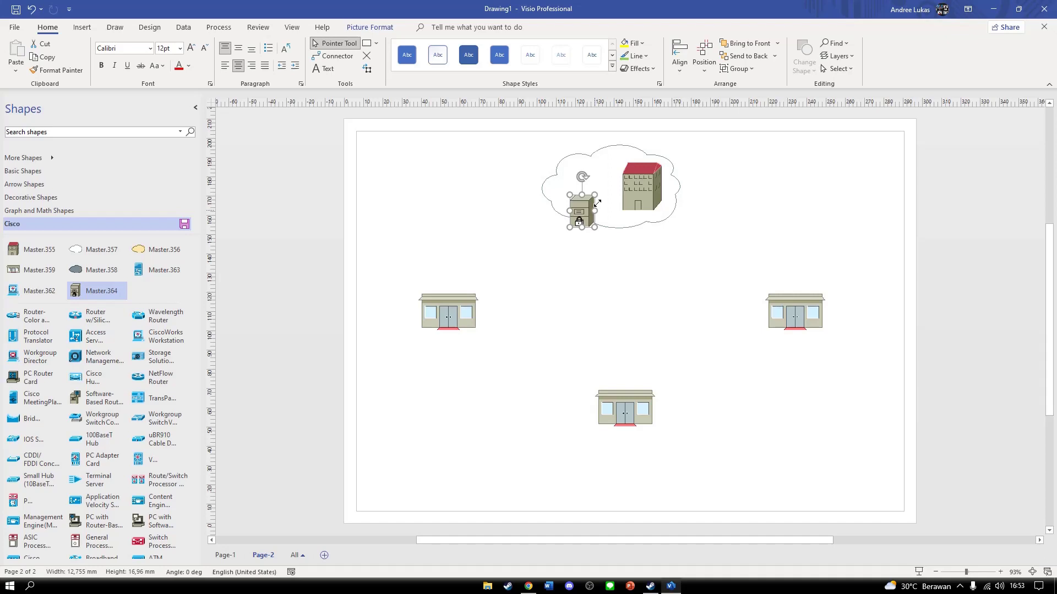
drag(594, 227, 599, 199)
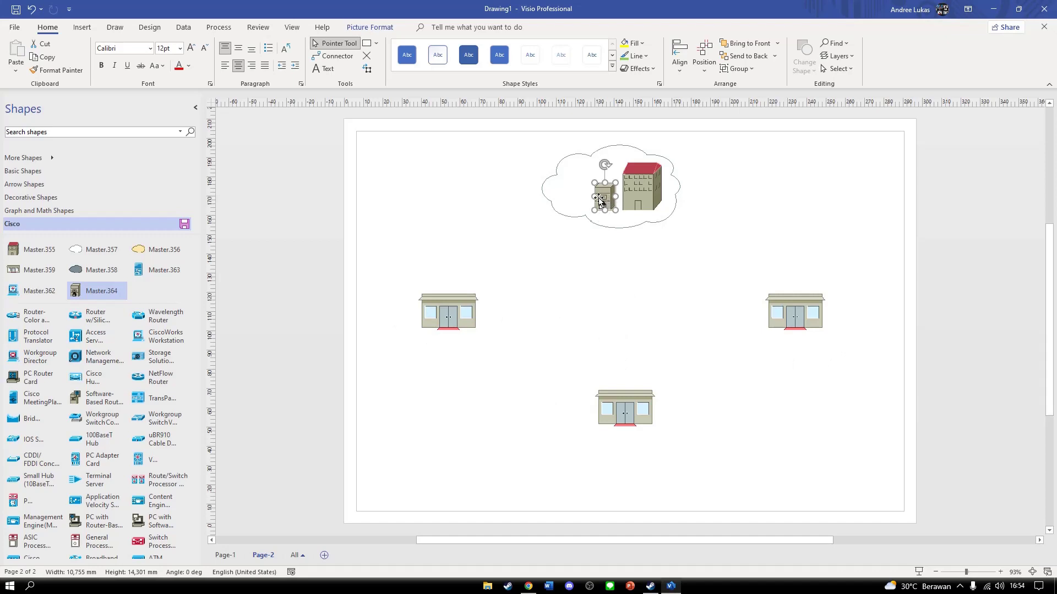
click(531, 237)
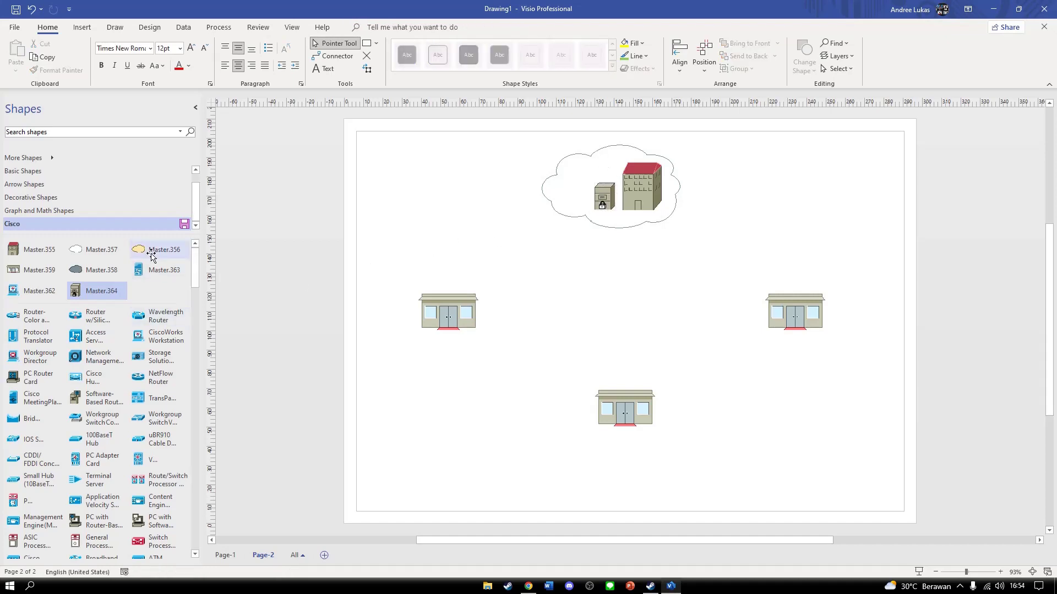
Place a yellow Master.356 cloud about 68 × 41 mm at the centre of the page, below the head office cloud
drag(151, 256, 555, 260)
drag(665, 330, 671, 334)
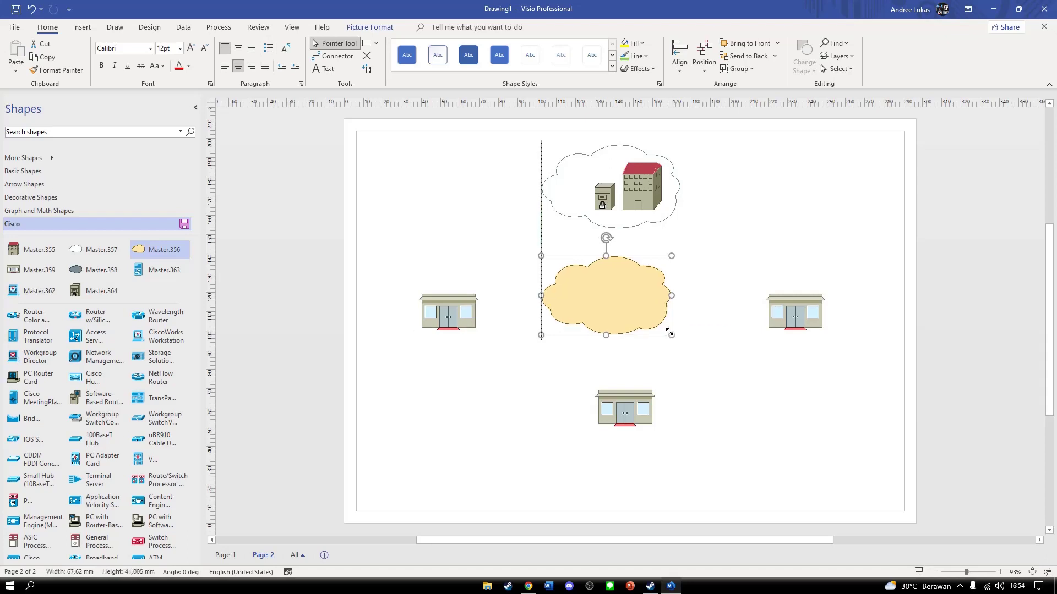
drag(621, 300, 627, 310)
Spread the three branch buildings farther from the yellow cloud, moving them down, right and left
drag(615, 414, 621, 421)
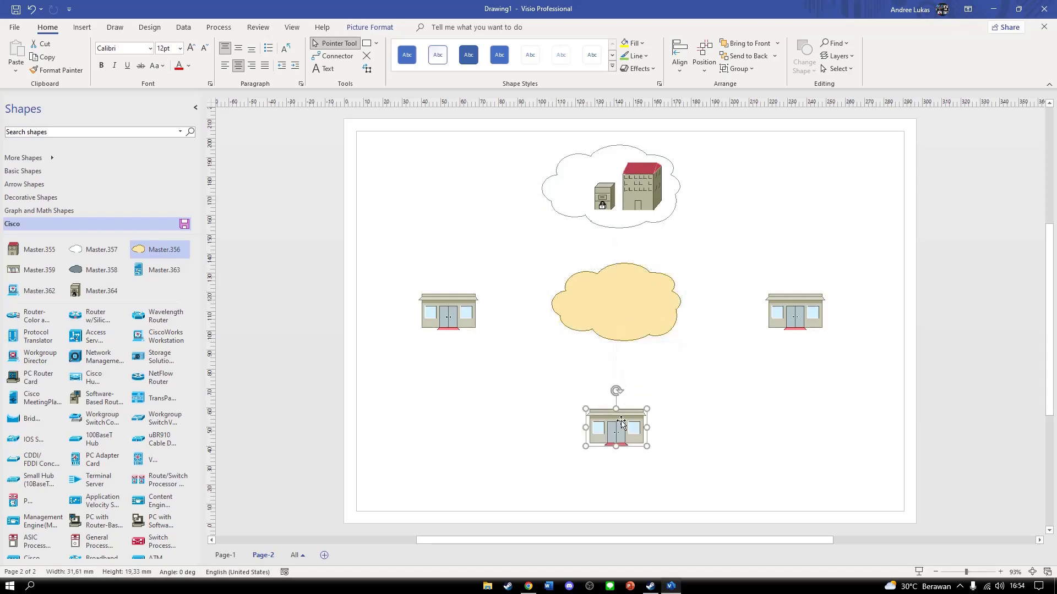
drag(796, 322, 842, 319)
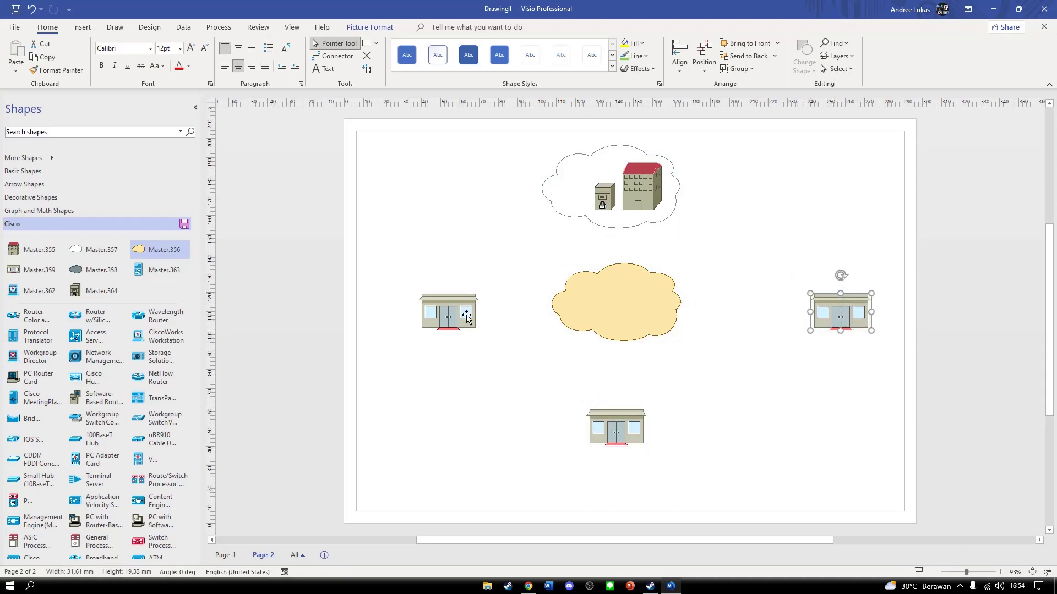
drag(467, 317, 431, 316)
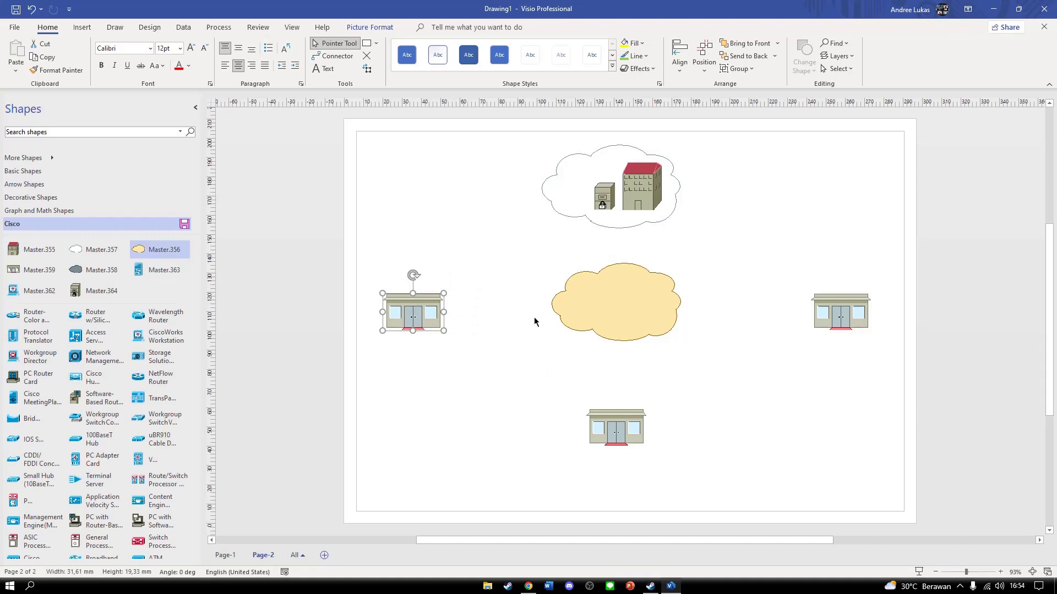
drag(413, 309, 432, 310)
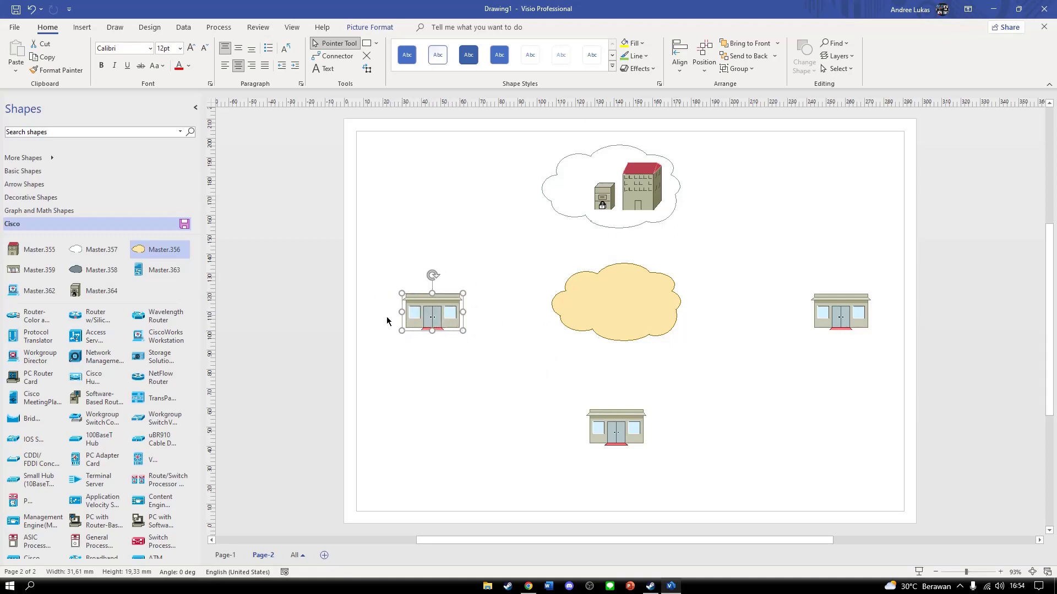
click(367, 342)
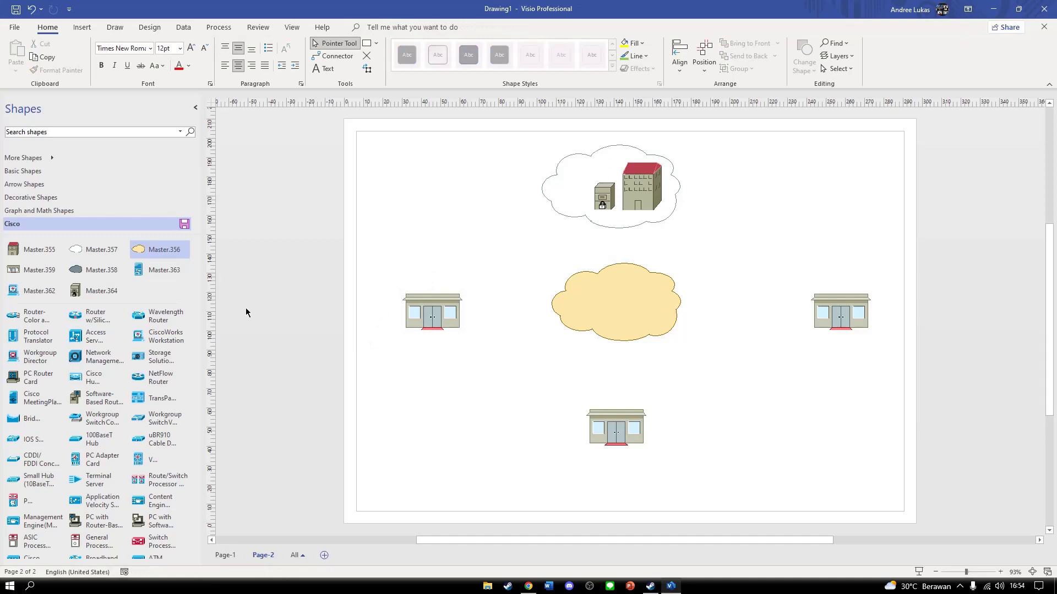
Add a Master.362 computer left of the left branch building and place duplicates beside the right and lower branch buildings
drag(41, 291, 388, 317)
click(432, 316)
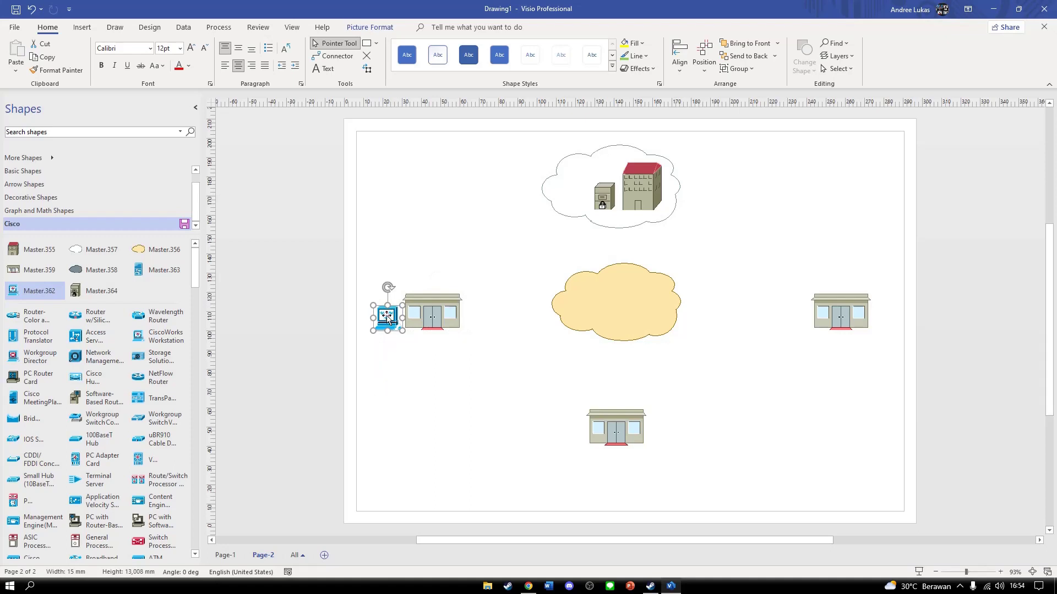
key(ctrl+d)
key(ctrl+d)
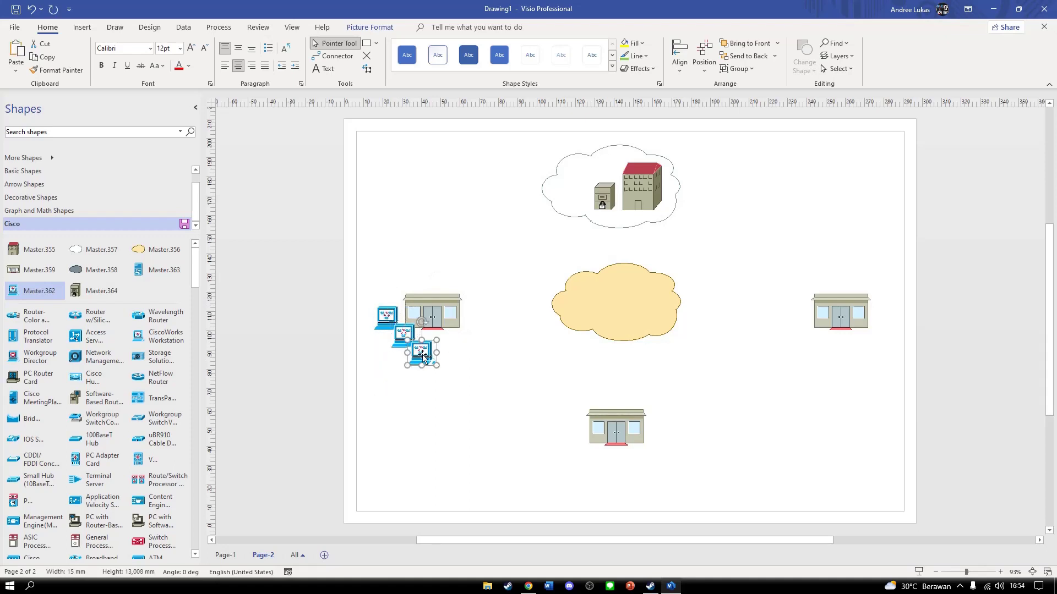
drag(439, 344, 796, 321)
drag(408, 339, 573, 435)
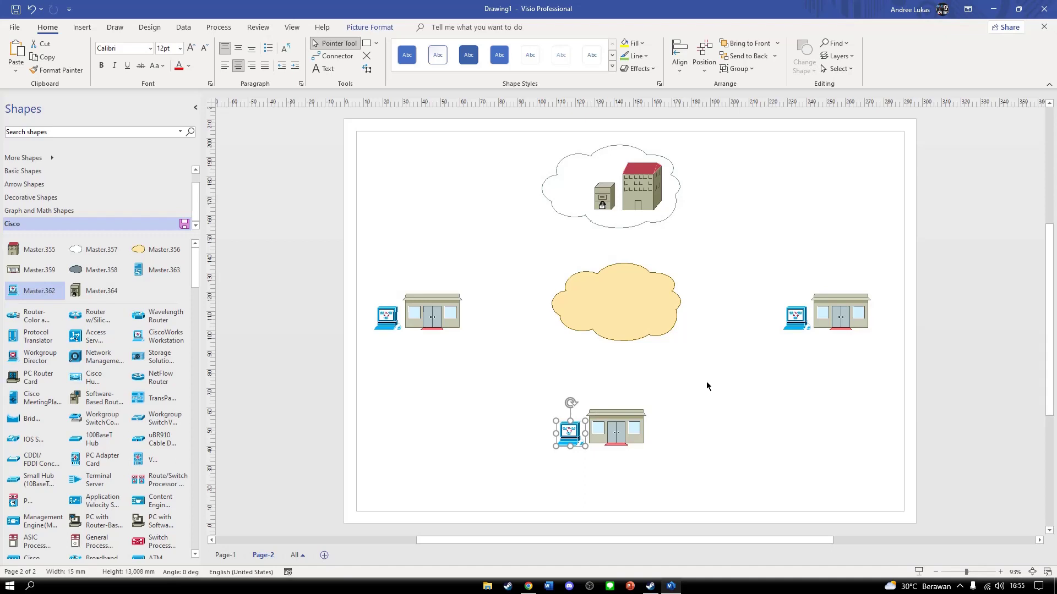
Place a Master.357 cloud about 60 × 36 mm over the left branch office and duplicates over the right and lower branches
drag(74, 248, 489, 334)
drag(423, 367, 413, 312)
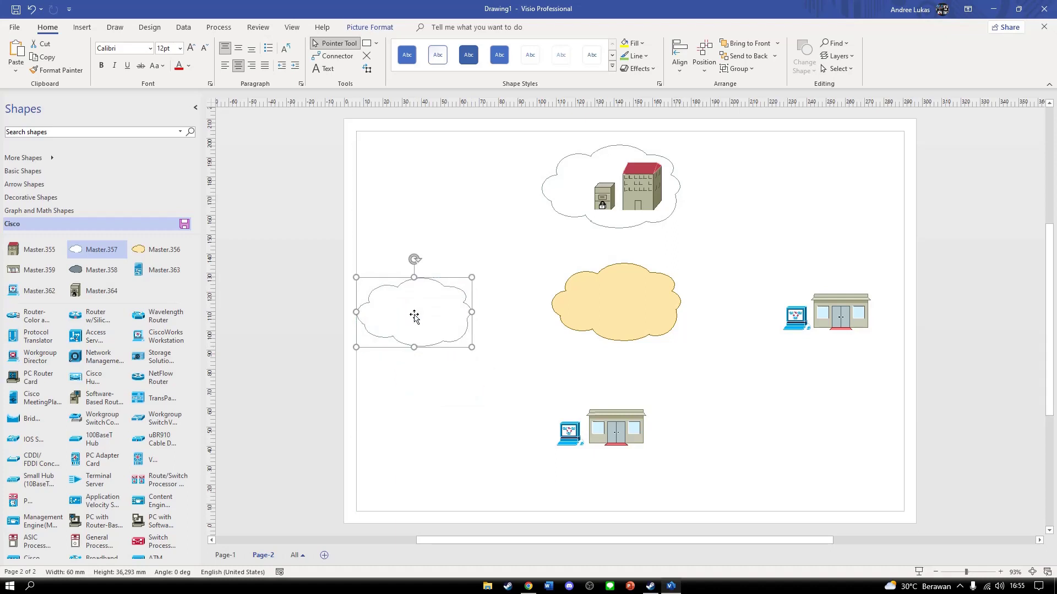
key(ctrl+d)
key(ctrl+d)
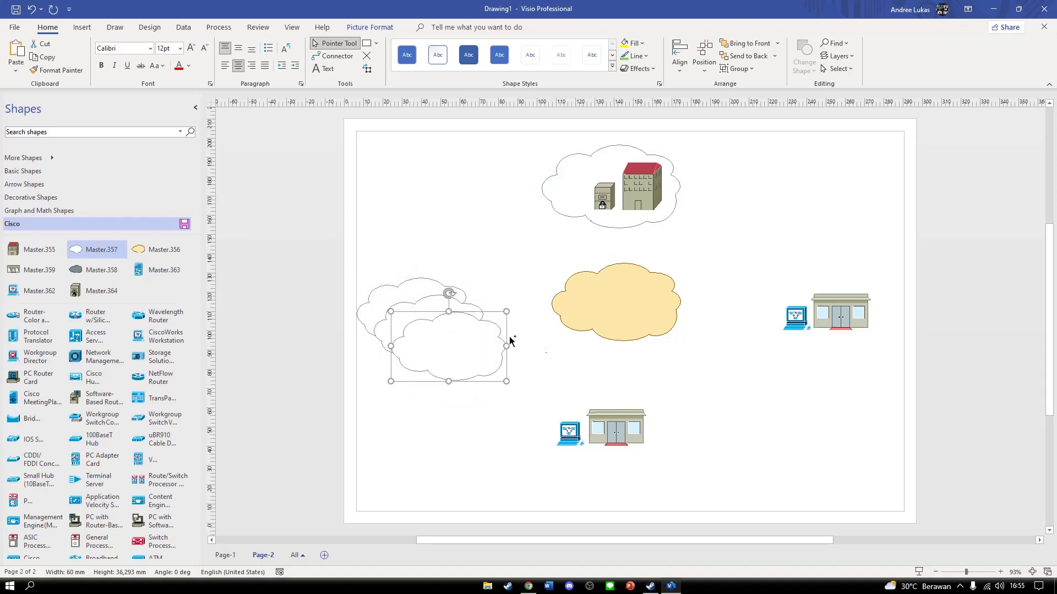
drag(464, 346, 819, 310)
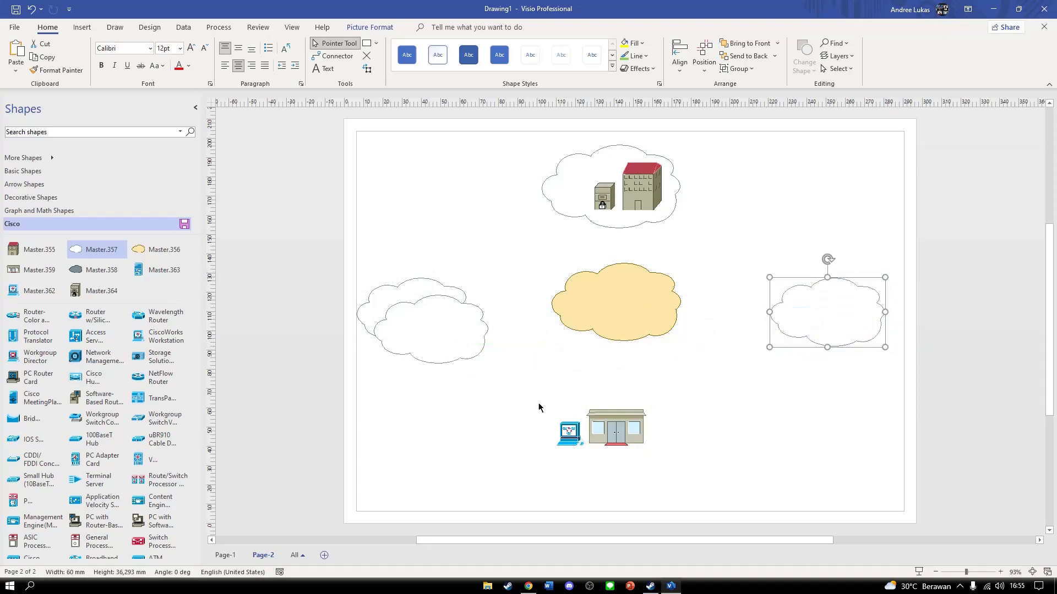
drag(426, 335, 609, 431)
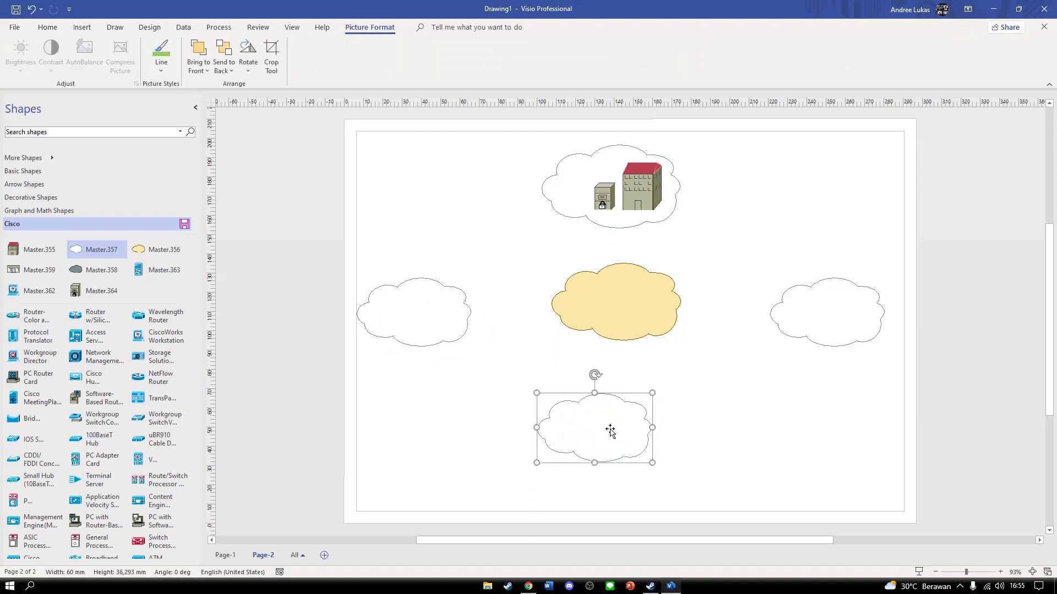
Send the left branch's white cloud behind its computer and building
right_click(628, 417)
click(430, 314)
right_click(429, 314)
click(43, 28)
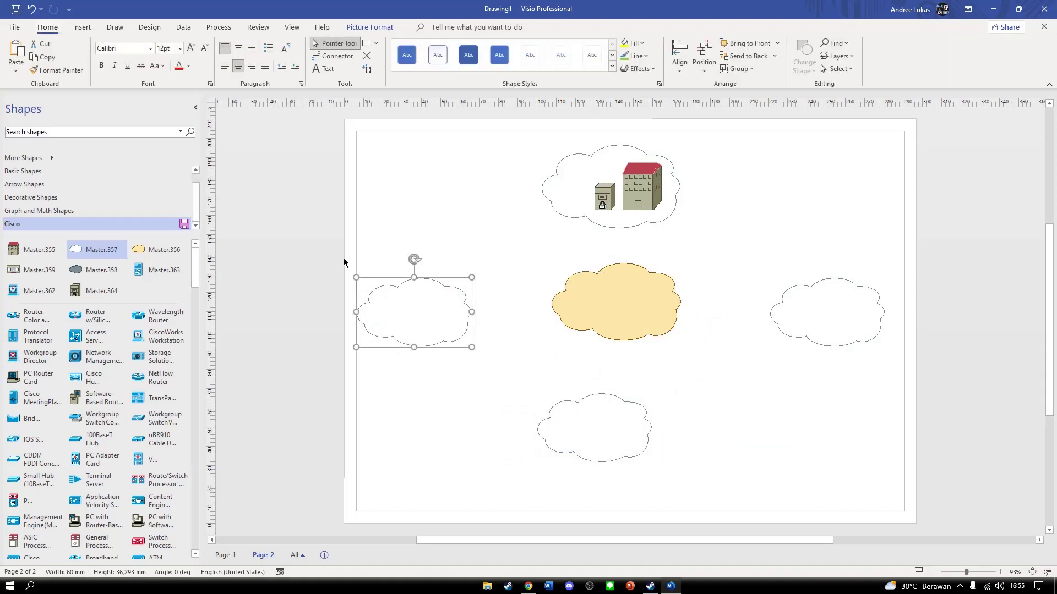
right_click(407, 295)
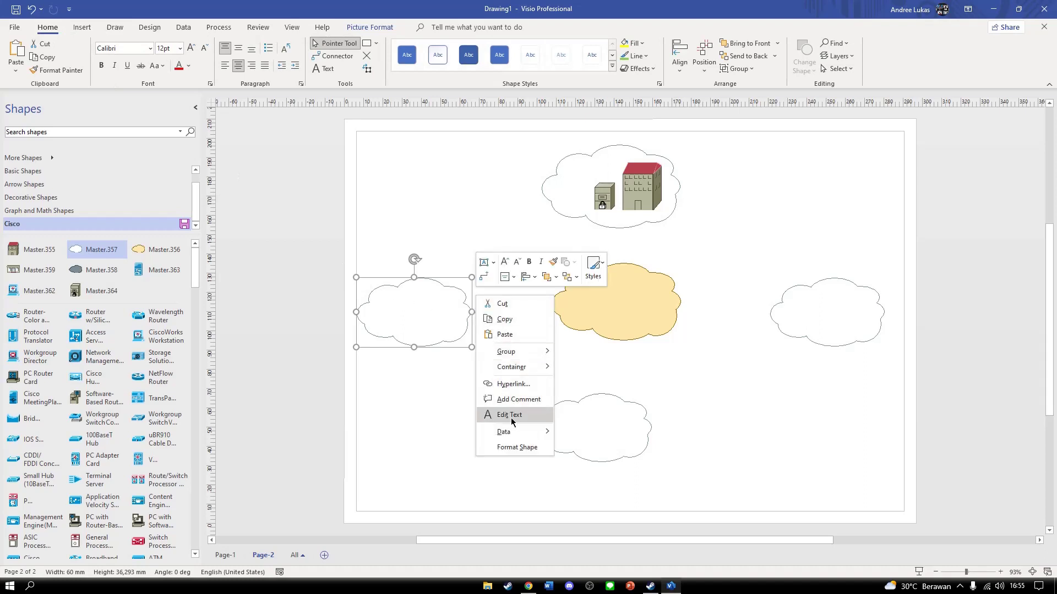
key(Escape)
key(ctrl+z)
Send the right branch's white cloud behind its computer and building
right_click(594, 432)
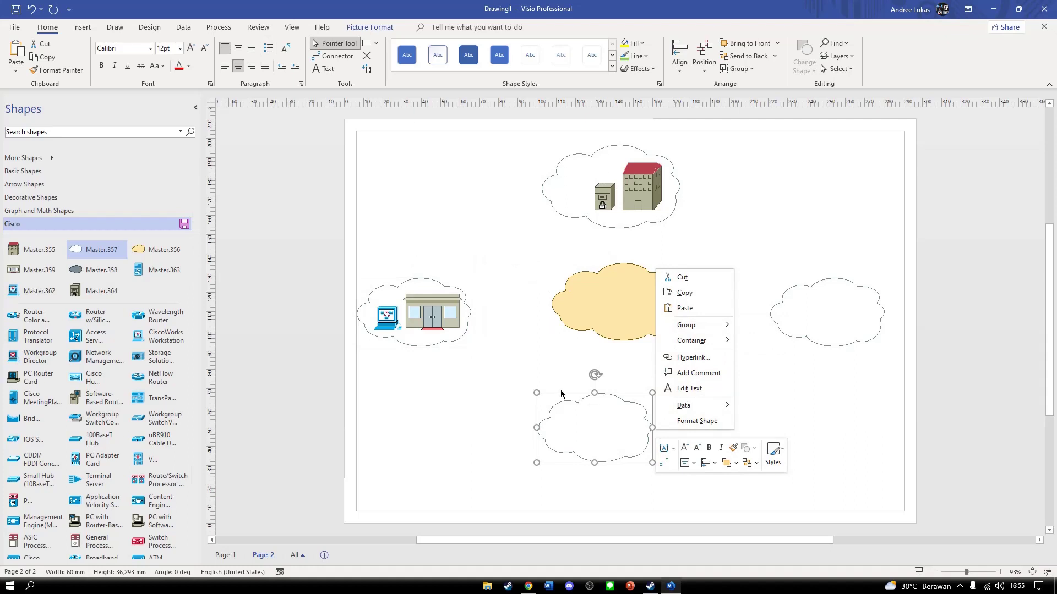
right_click(608, 432)
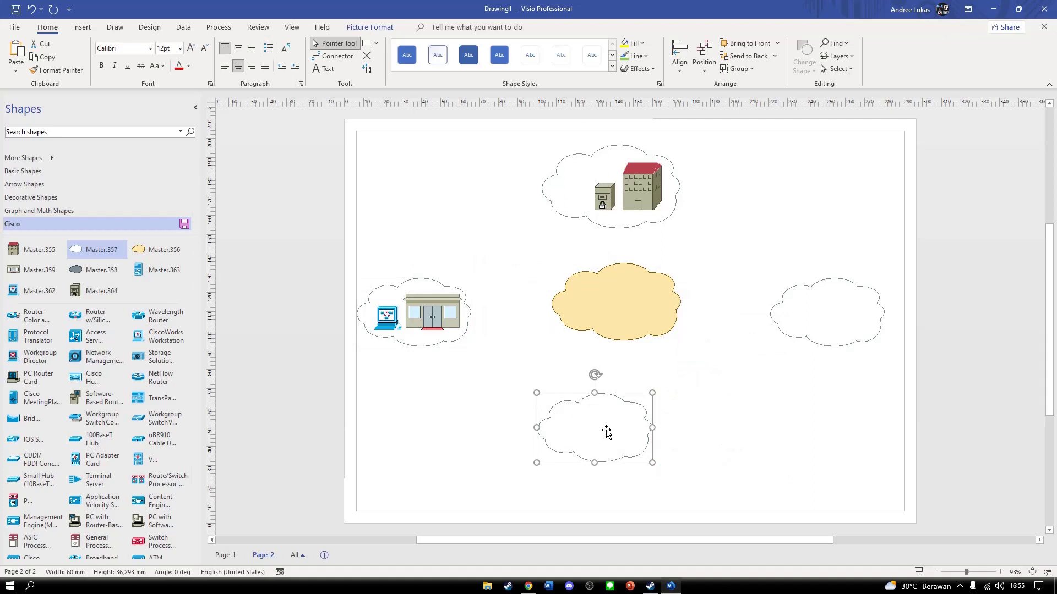
key(Escape)
click(810, 298)
right_click(815, 302)
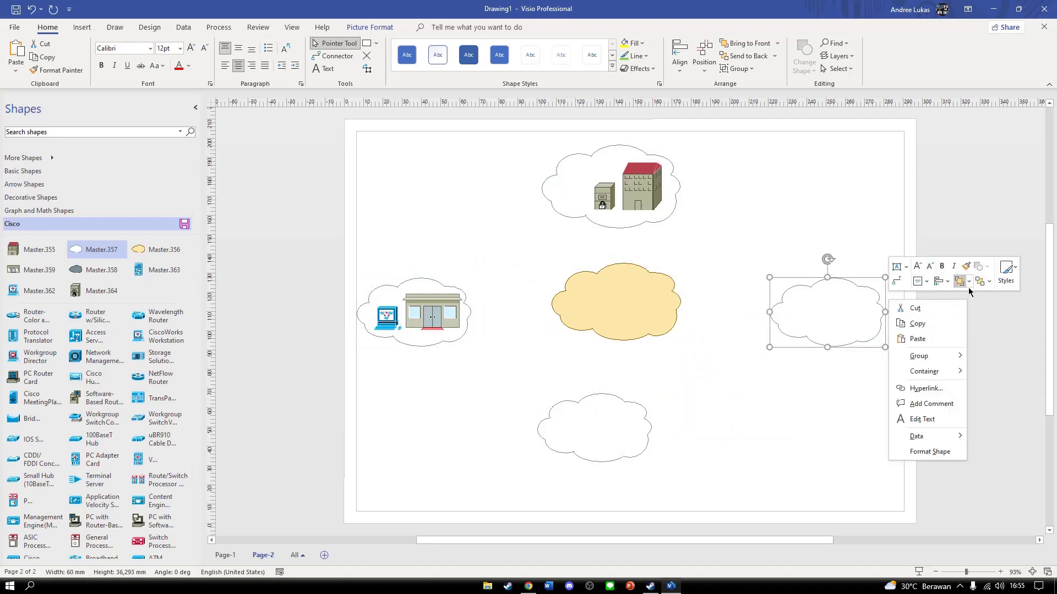
click(917, 338)
Send the lower branch's white cloud behind its computer and building, then deselect it
click(608, 423)
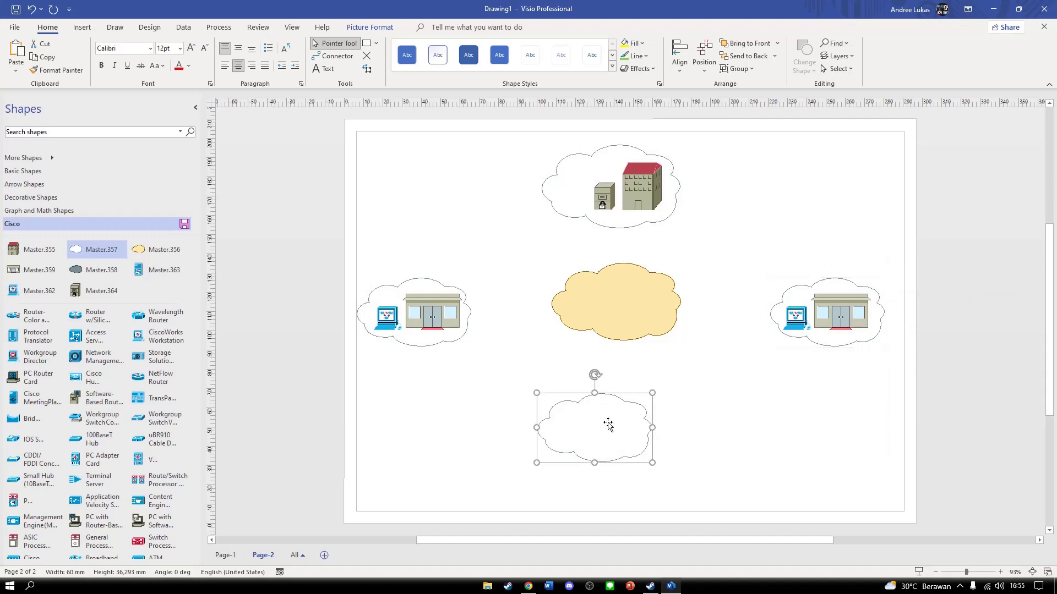
right_click(607, 423)
key(Escape)
right_click(608, 434)
key(ctrl+v)
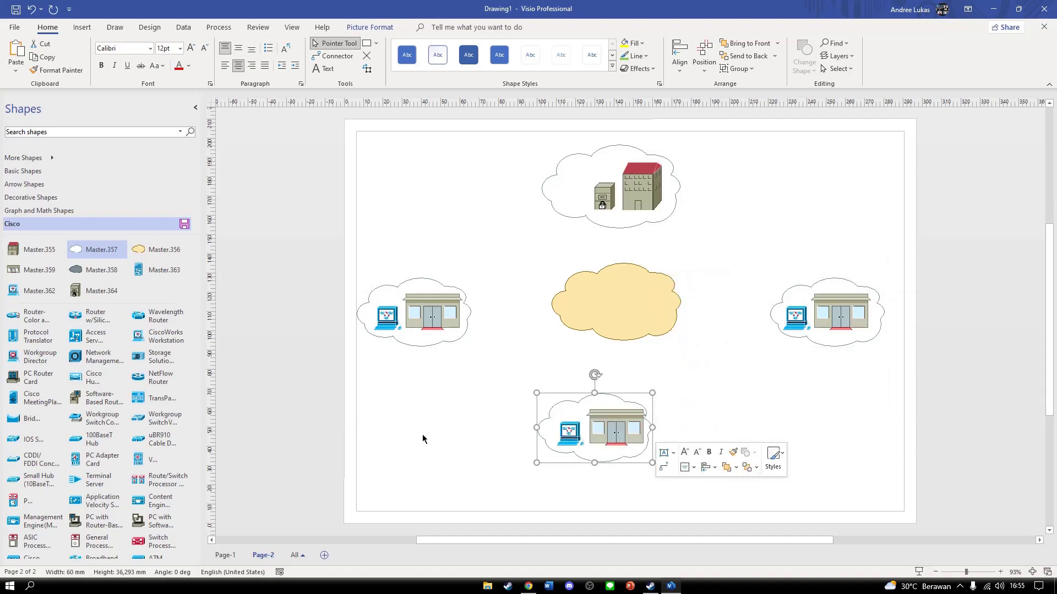
click(422, 438)
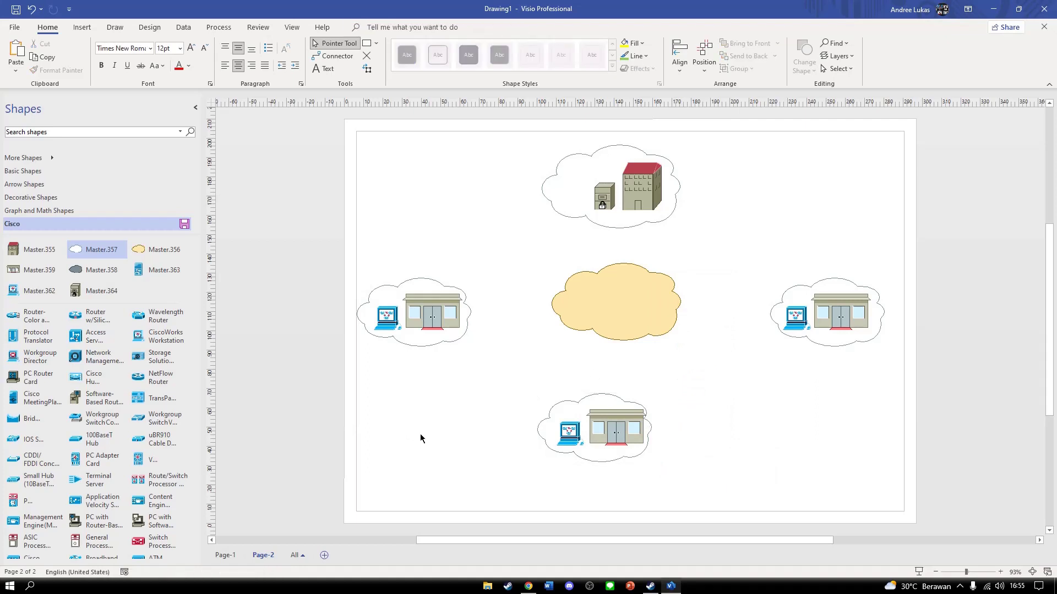